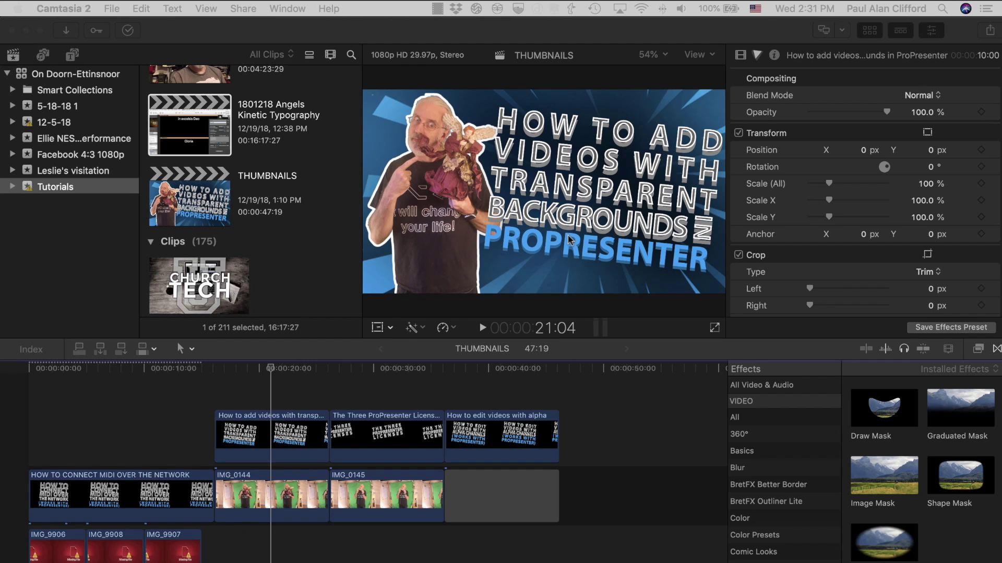
Step: Bring the Final Cut Pro window, showing the THUMBNAILS project, to the front
left_click(643, 32)
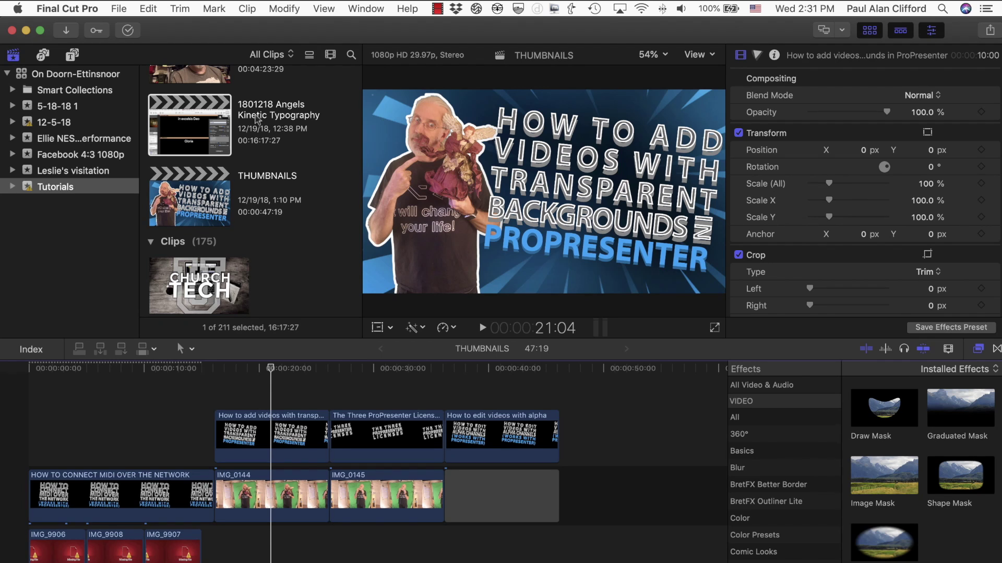
Step: Start a new project from the File menu and name it 'ProRes4444 Transparency pieces'
left_click(120, 9)
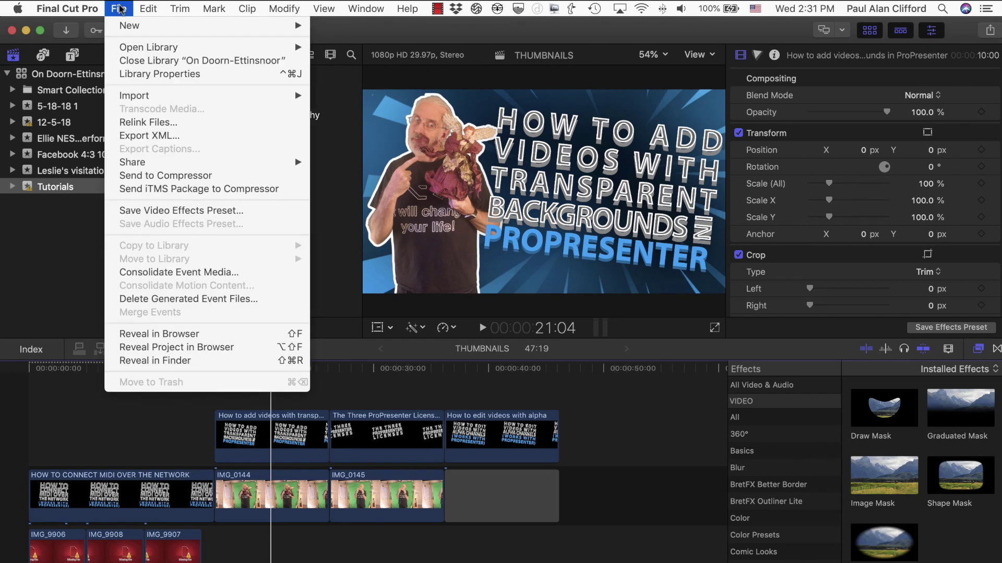
left_click(330, 29)
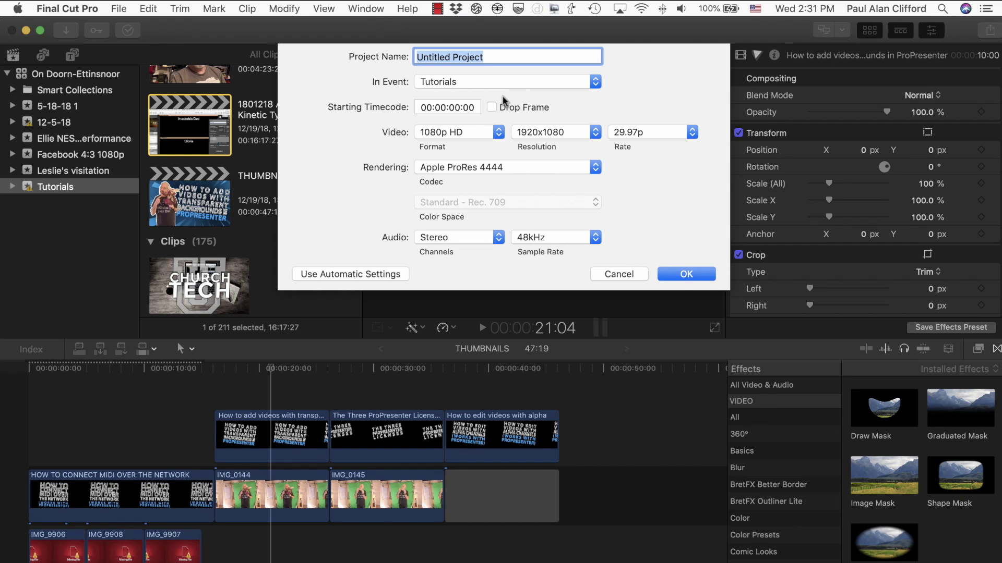
type("T")
key("BackSpace")
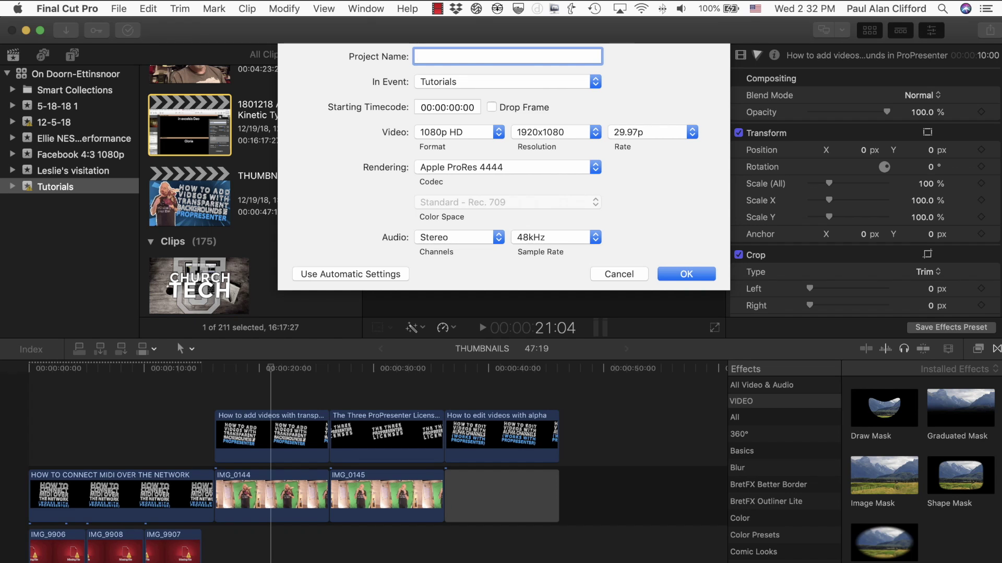
type("ProRes4444")
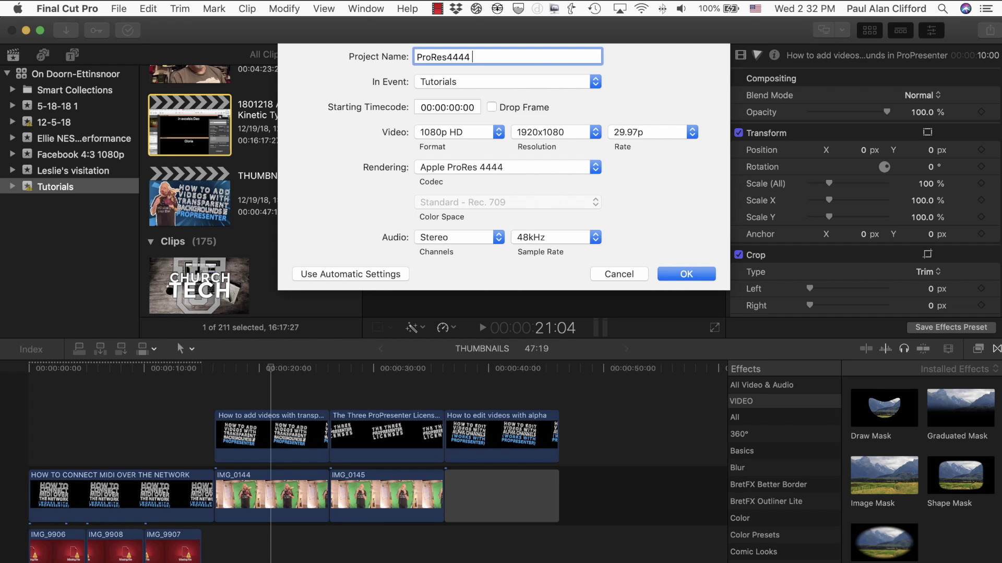
type(" Transparency pieces")
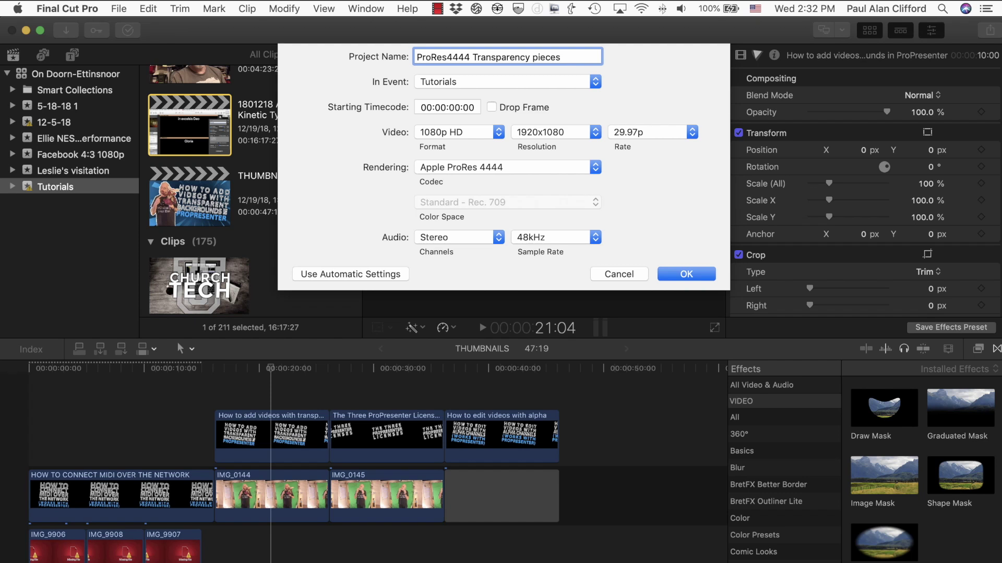
Step: Keep Apple ProRes 4444 as the rendering codec at 1080p 29.97p and create the project
left_click(596, 168)
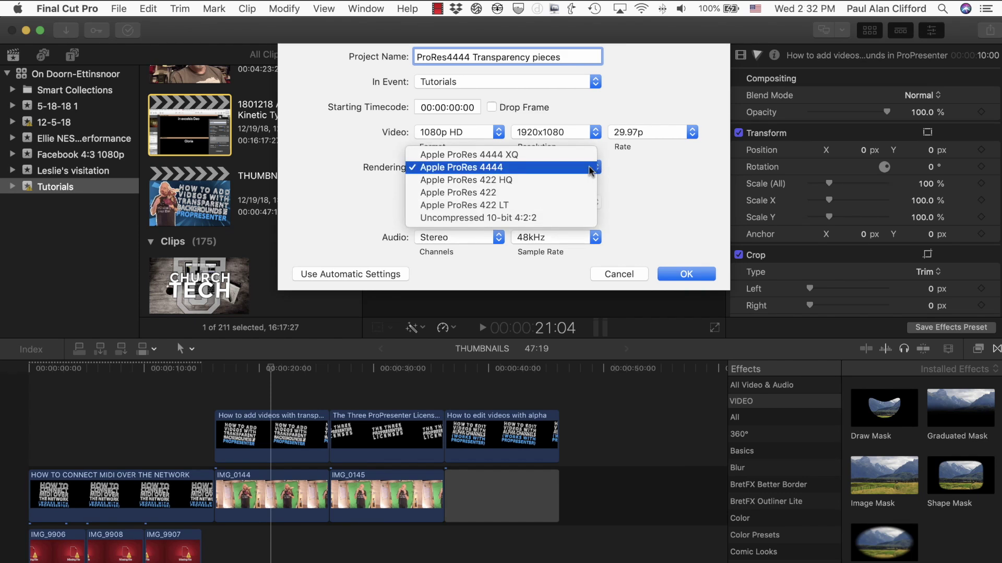
left_click(533, 205)
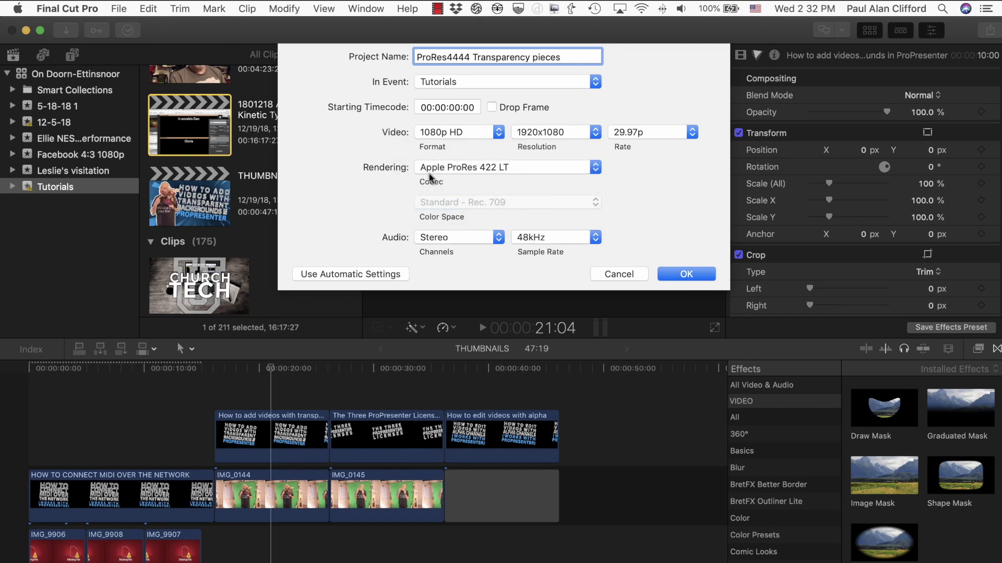
left_click(595, 167)
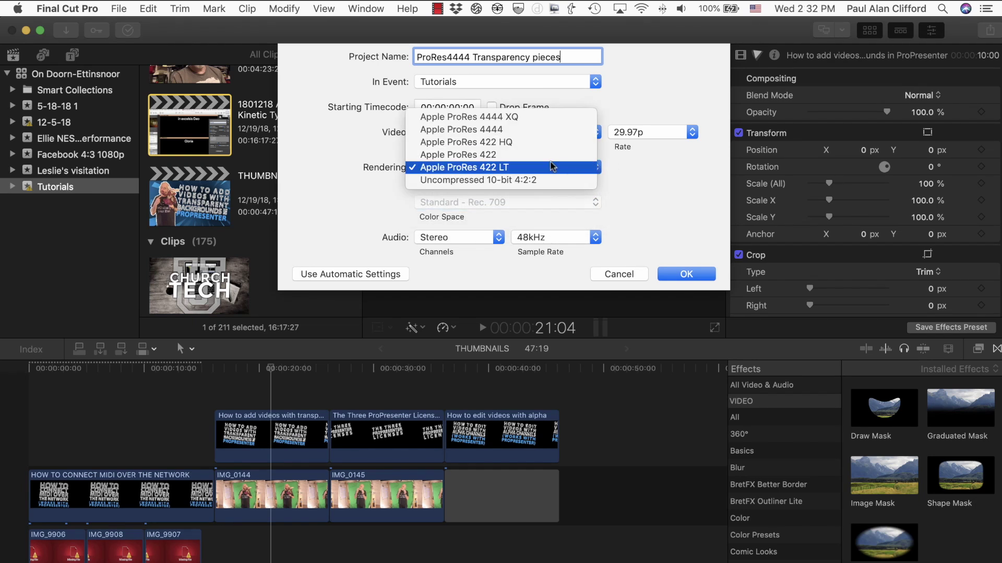
left_click(514, 130)
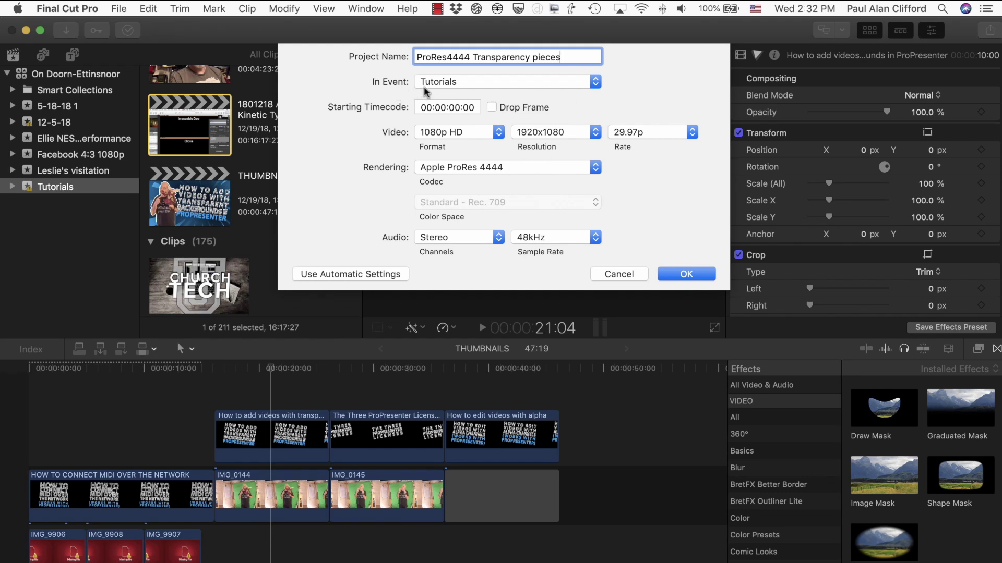
left_click(687, 274)
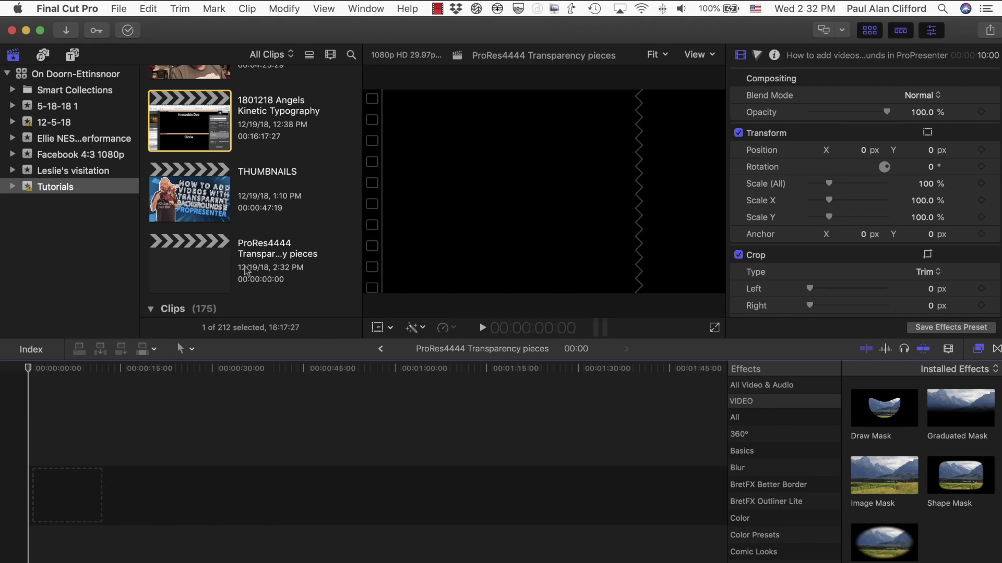
Step: Search the browser for 'angel' and select the 1801218 Angels Kinetic Typography project
scroll(245, 269, "down", 5)
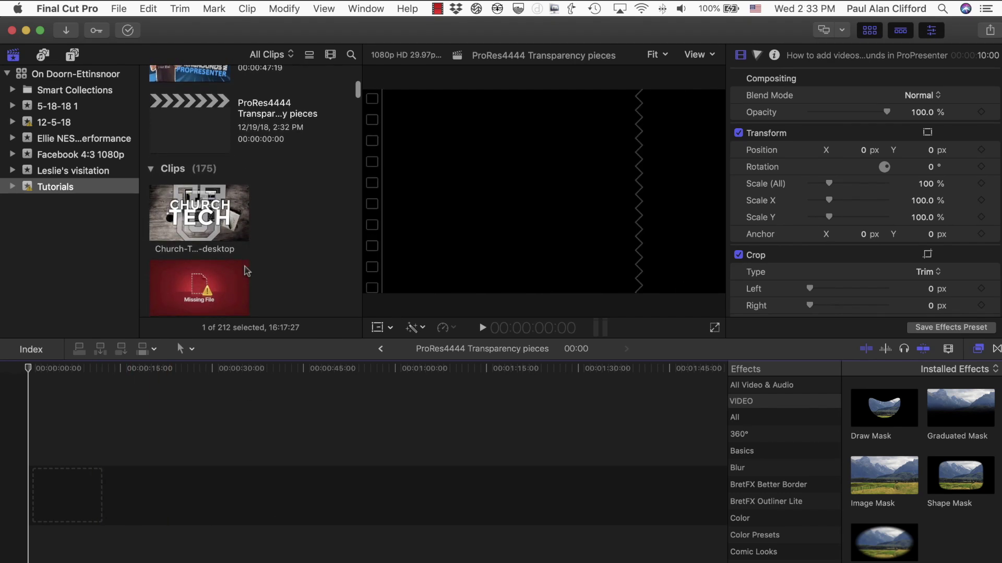
scroll(246, 271, "down", 4)
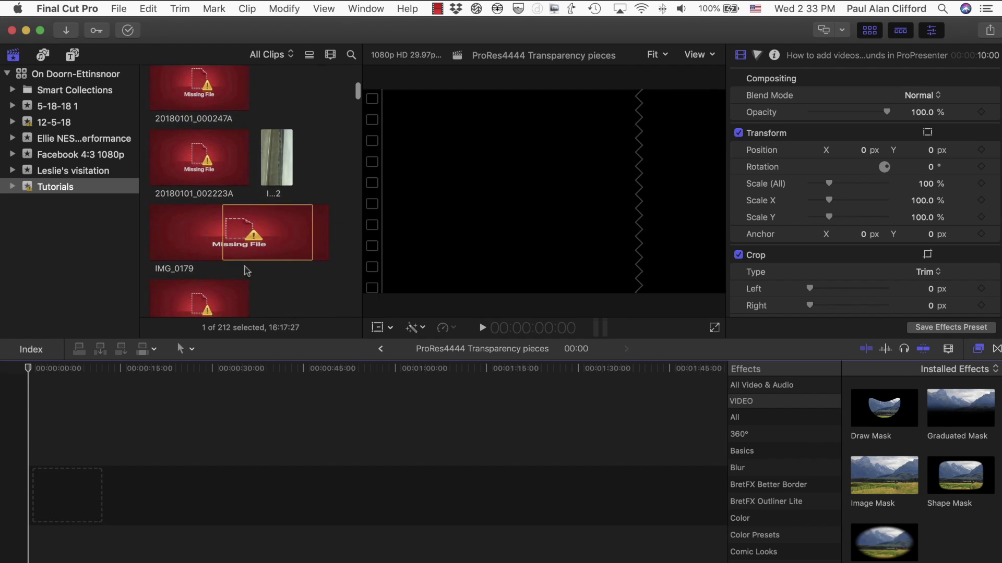
scroll(246, 271, "down", 4)
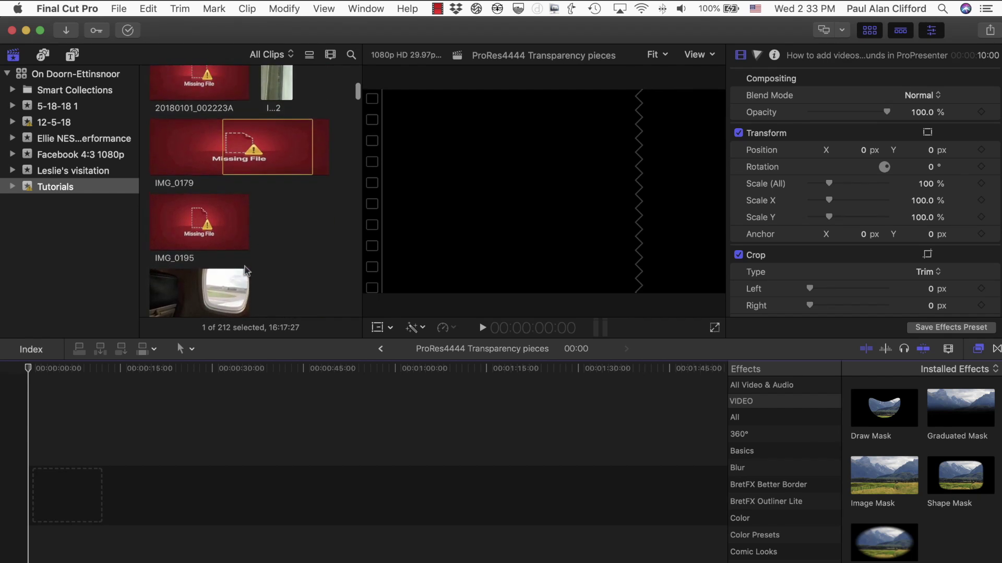
left_click(351, 55)
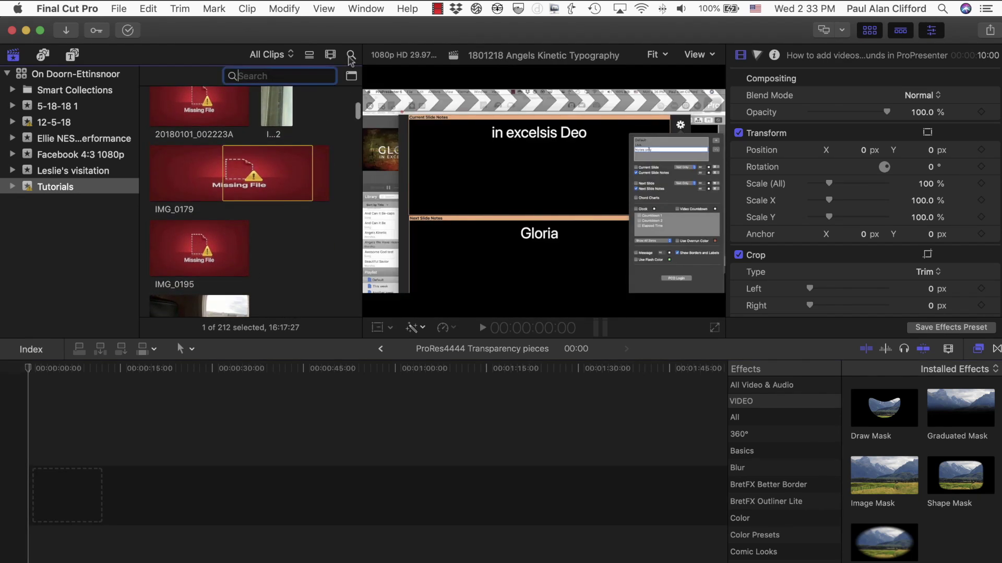
type("angel")
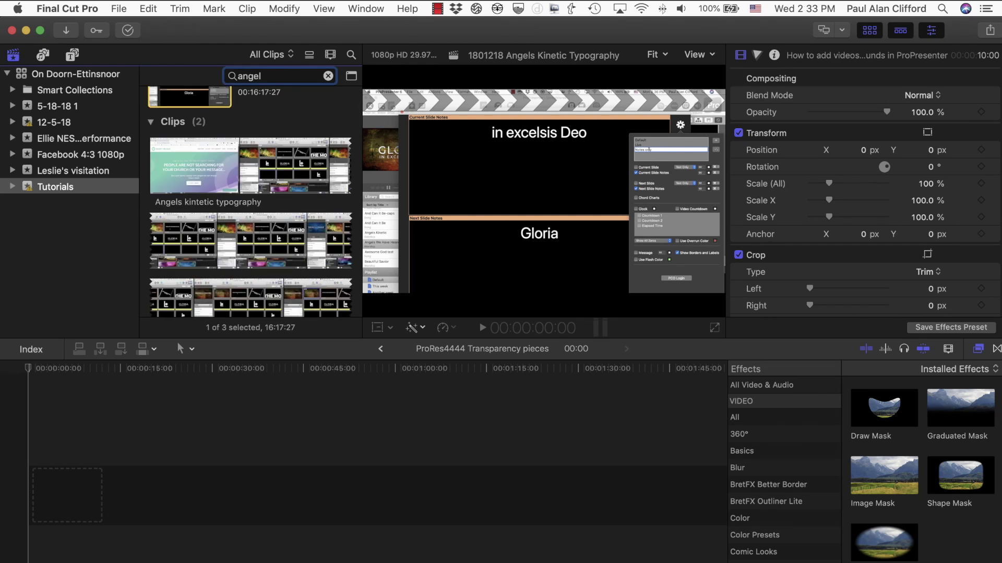
scroll(311, 142, "up", 3)
left_click(312, 141)
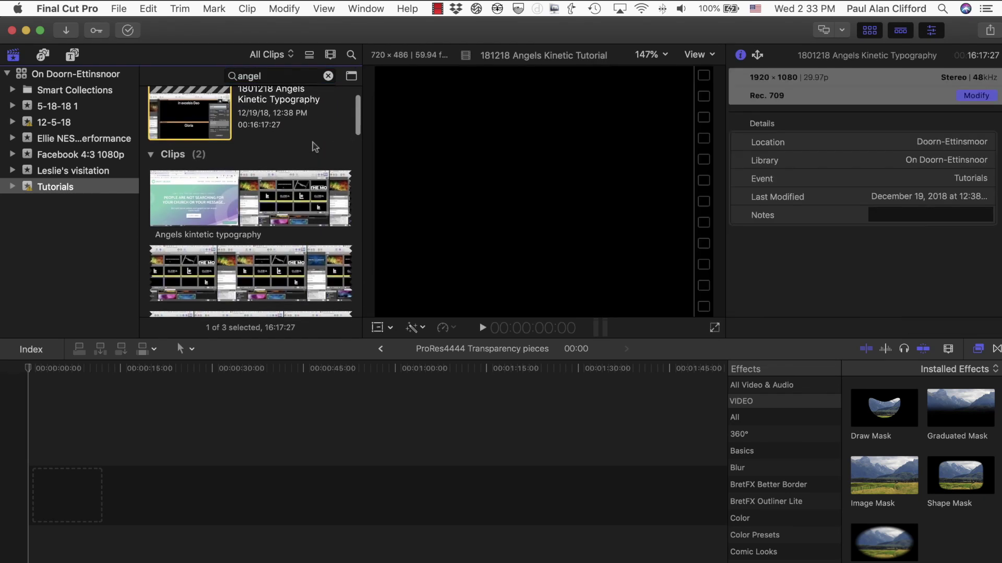
Step: Clear the 'angel' search so all 212 Tutorials clips are listed again
scroll(313, 145, "down", 6)
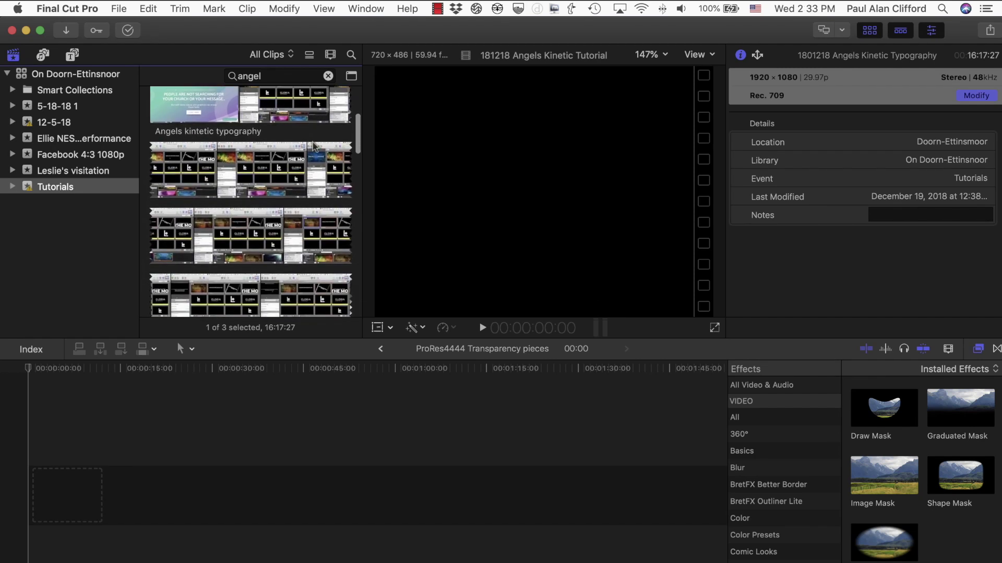
scroll(315, 146, "down", 10)
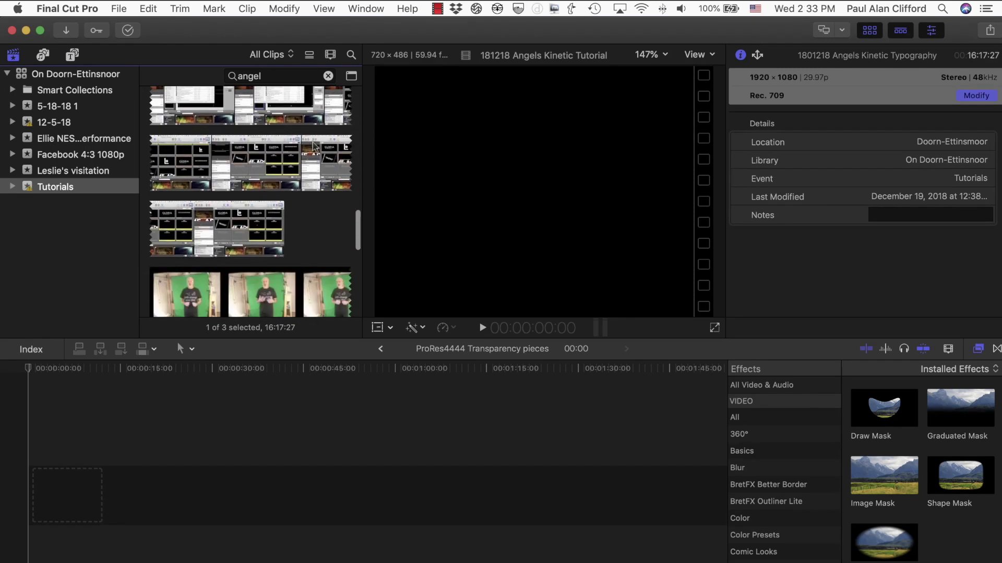
scroll(312, 142, "down", 6)
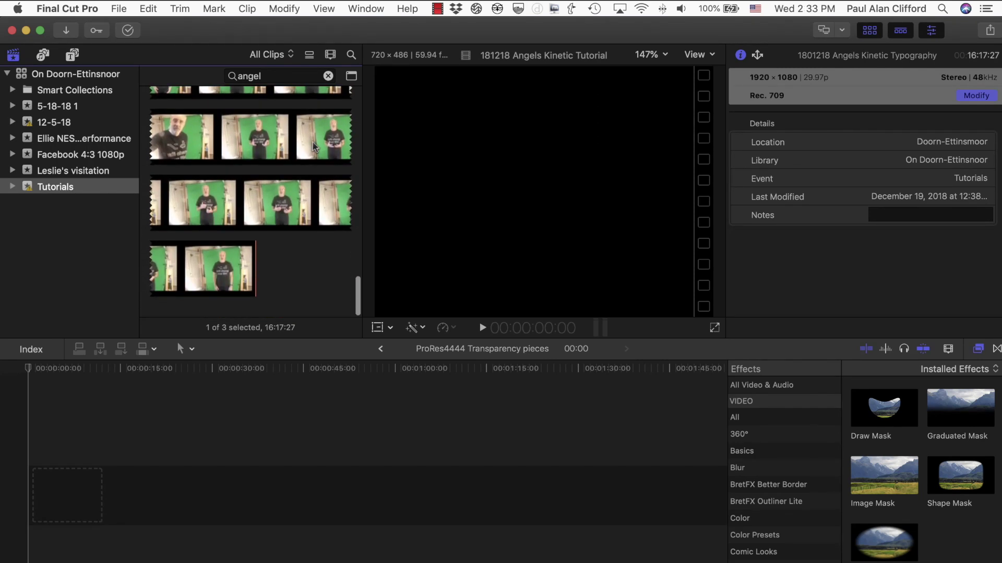
left_click(328, 76)
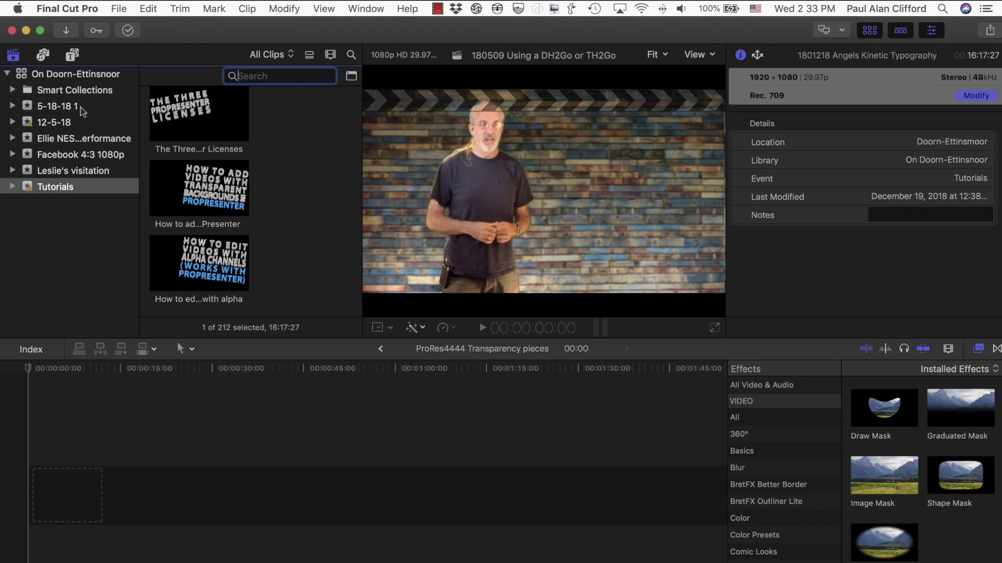
Step: Import Angels_Kinetic Type (1).mov from the Downloads folder
key("super+i")
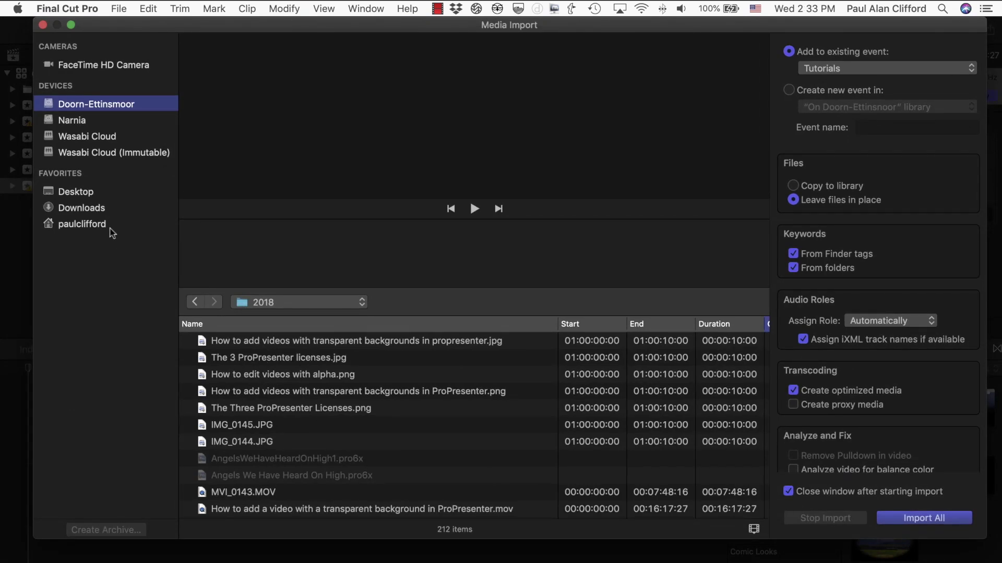
left_click(79, 208)
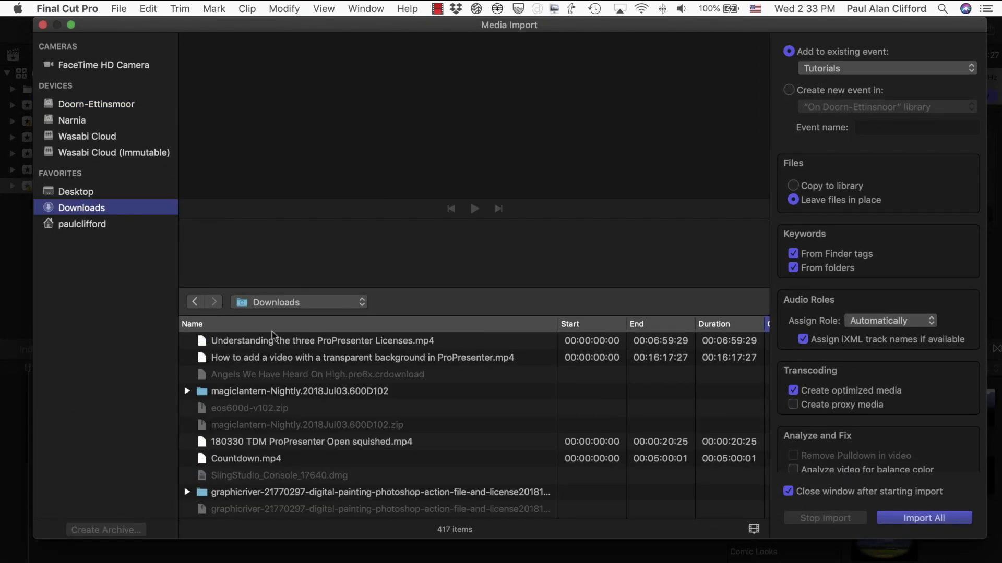
scroll(290, 386, "down", 7)
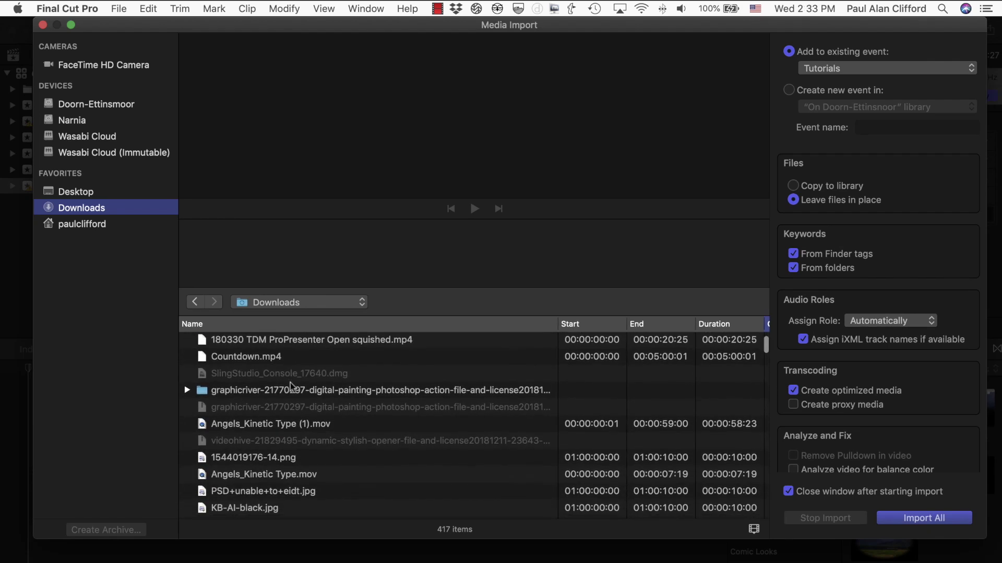
left_click(286, 410)
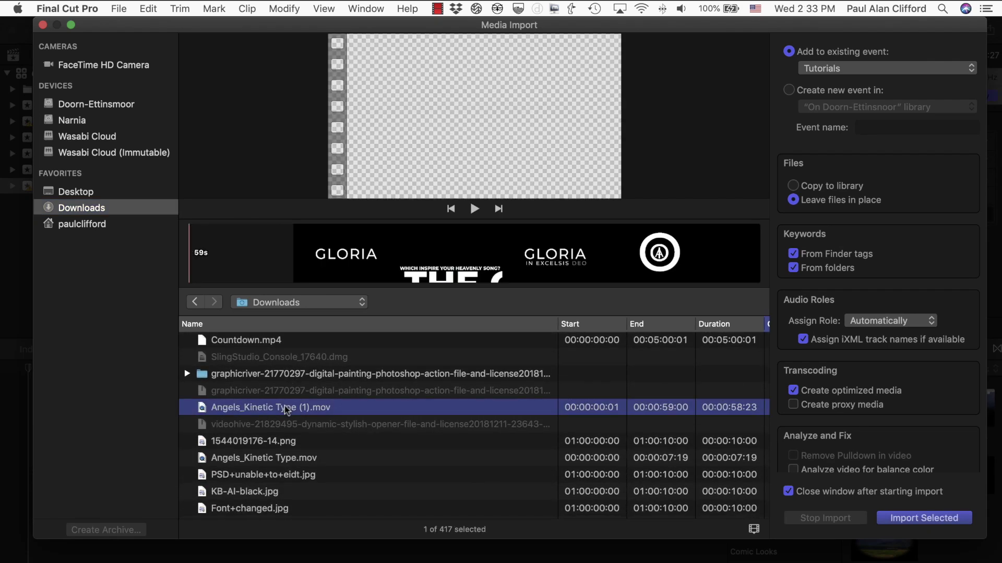
left_click(923, 518)
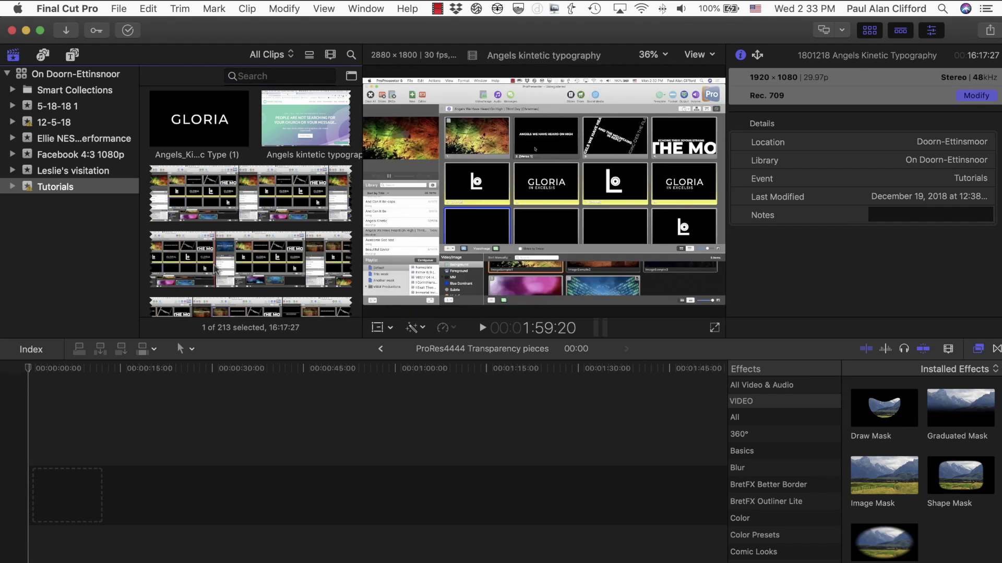
Step: Scroll the browser to locate and preview the imported Angels_Kinetic Type (1) clip
scroll(227, 188, "down", 10)
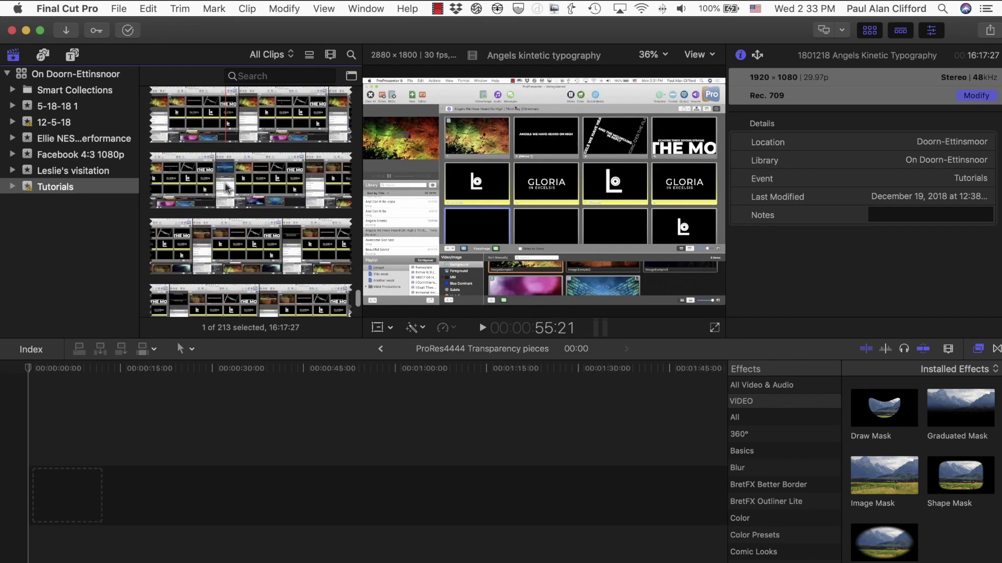
scroll(225, 188, "down", 5)
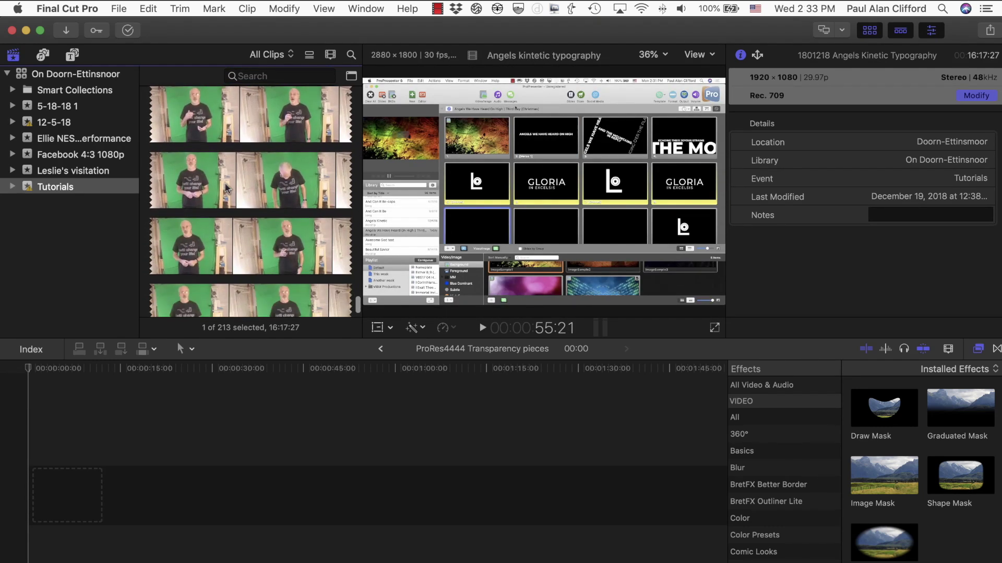
scroll(227, 188, "up", 6)
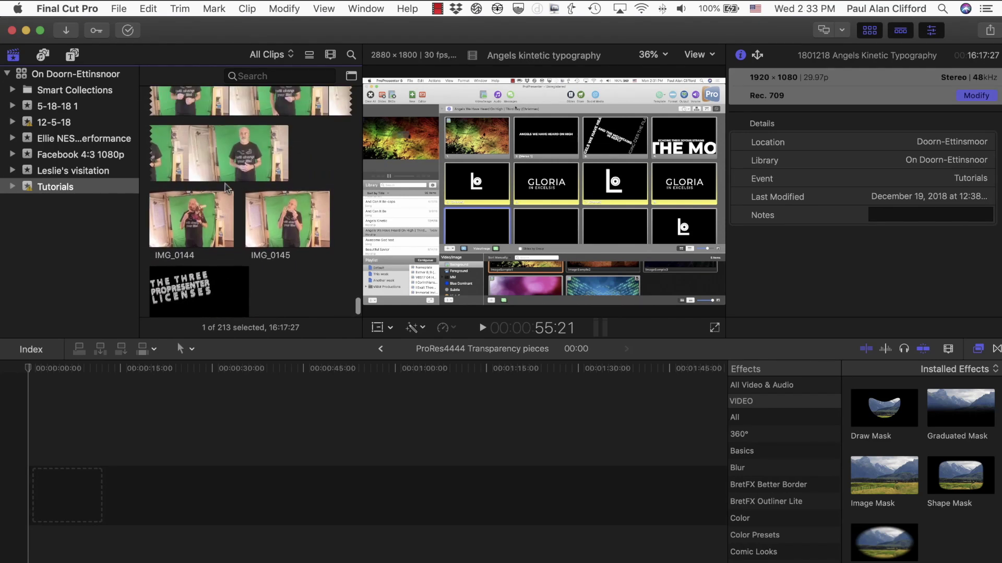
scroll(227, 188, "up", 5)
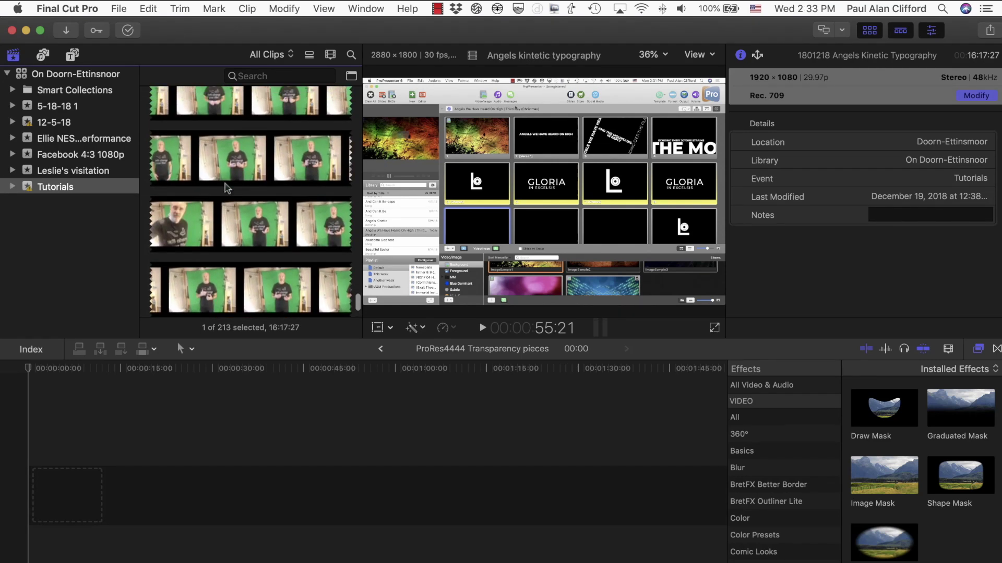
scroll(226, 188, "up", 5)
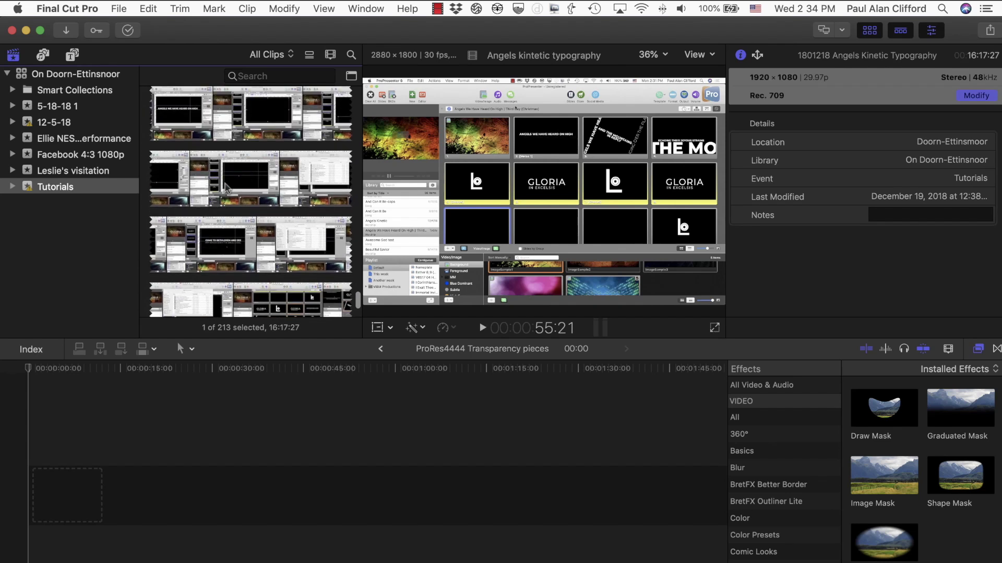
scroll(225, 183, "down", 5)
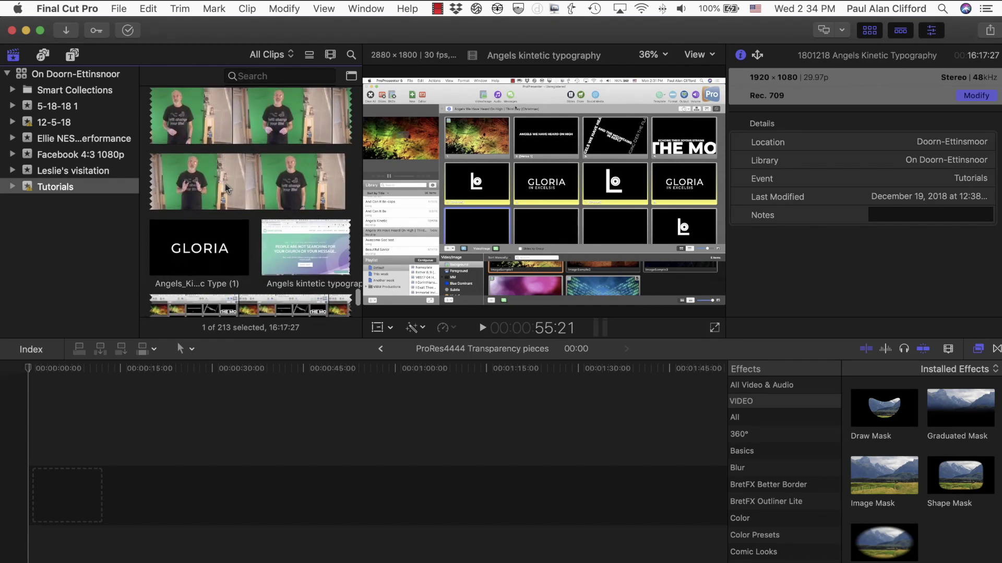
Step: Add the full Angels_Kinetic Type (1) clip to the timeline and play it to the GLORIA title
left_click(198, 257)
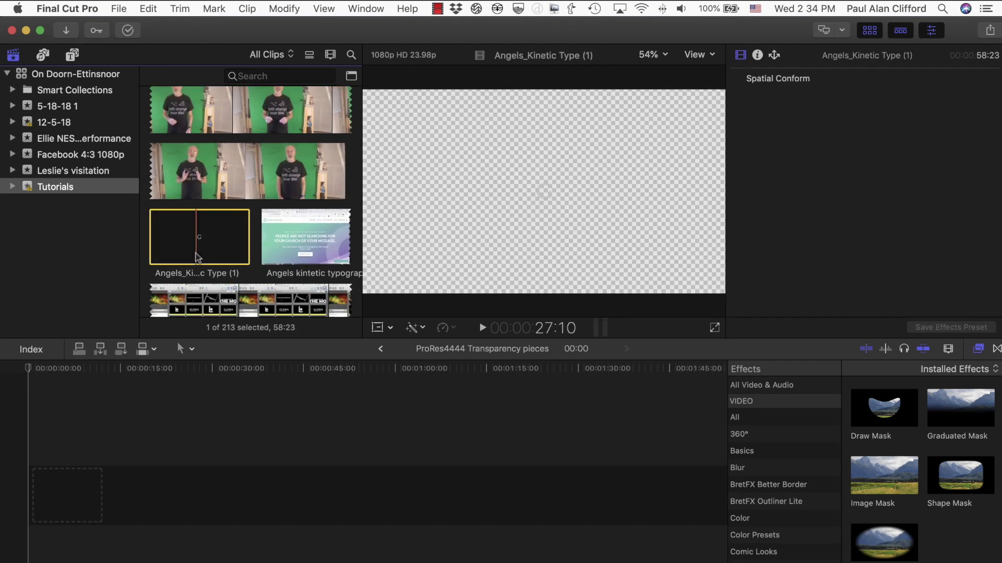
key("x")
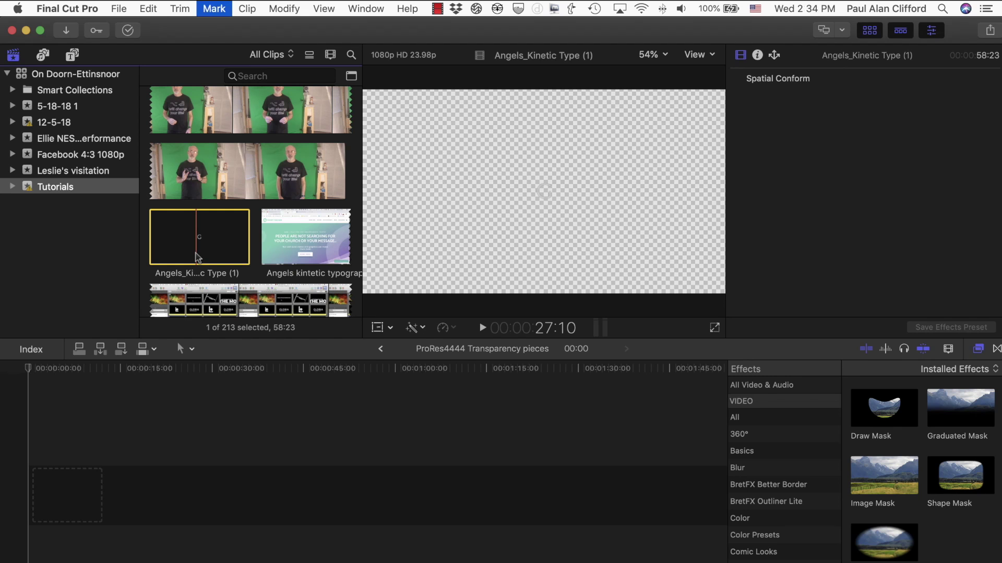
left_click_drag(199, 256, 38, 480)
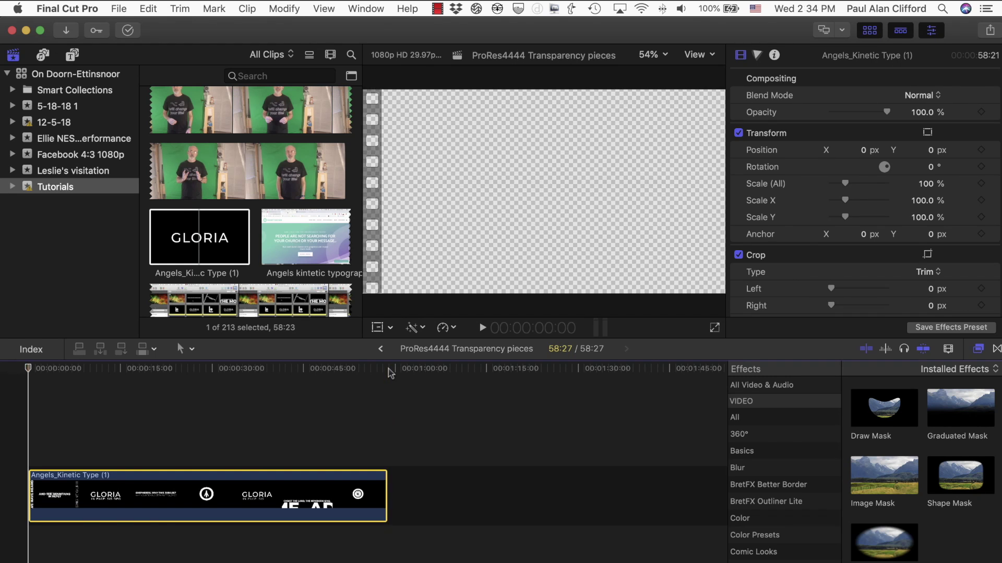
key("space")
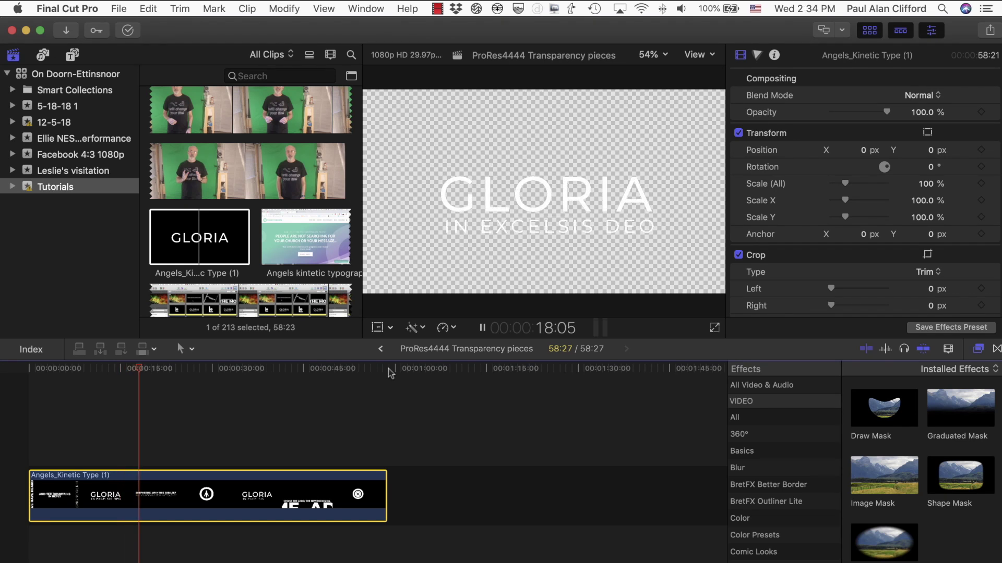
key("space")
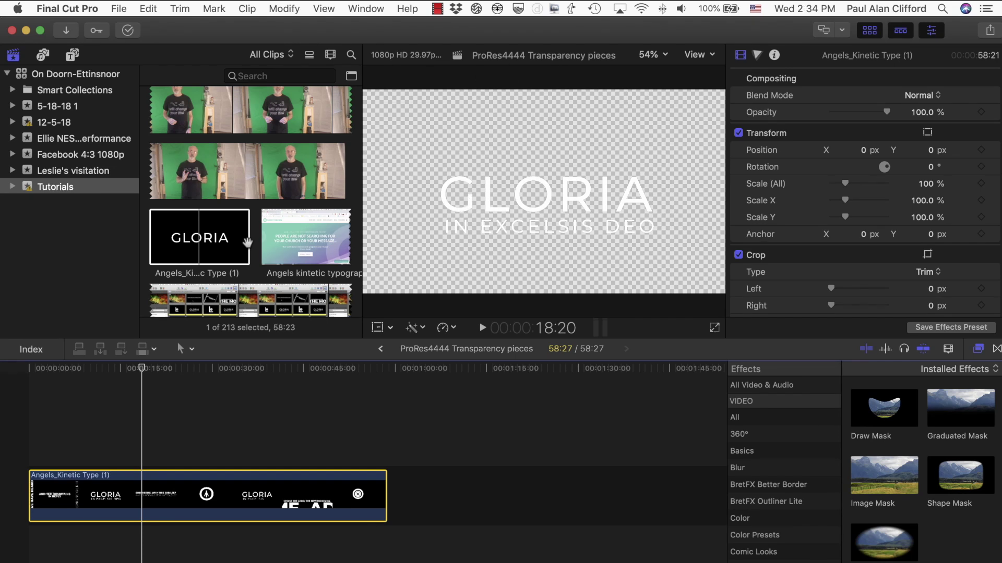
scroll(247, 243, "down", 20)
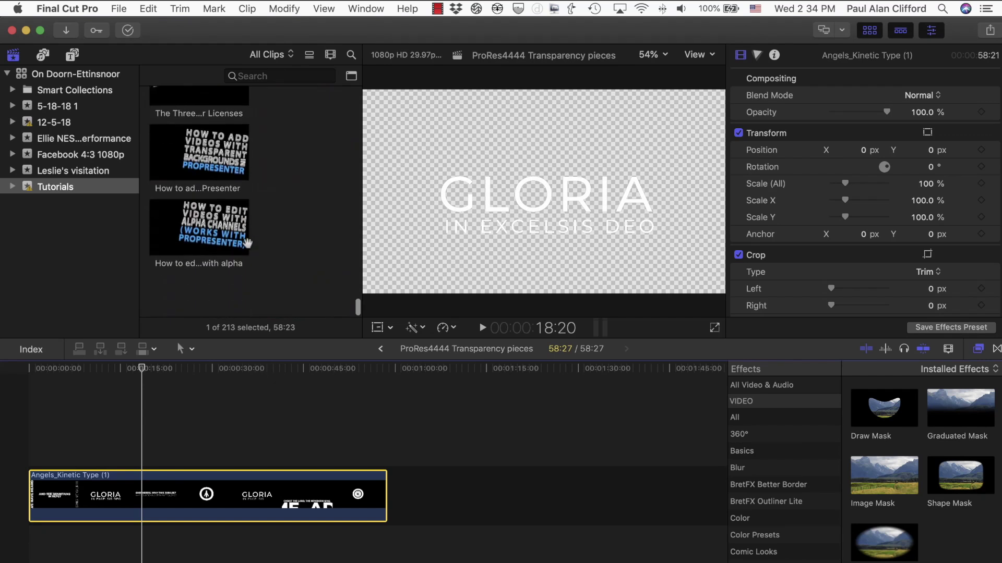
scroll(246, 243, "up", 6)
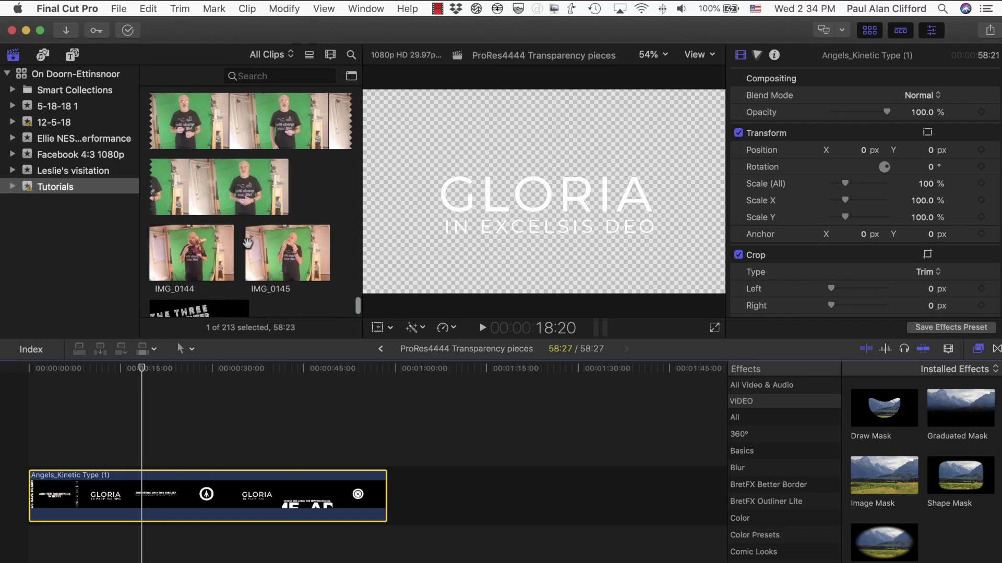
left_click(268, 255)
scroll(268, 255, "down", 6)
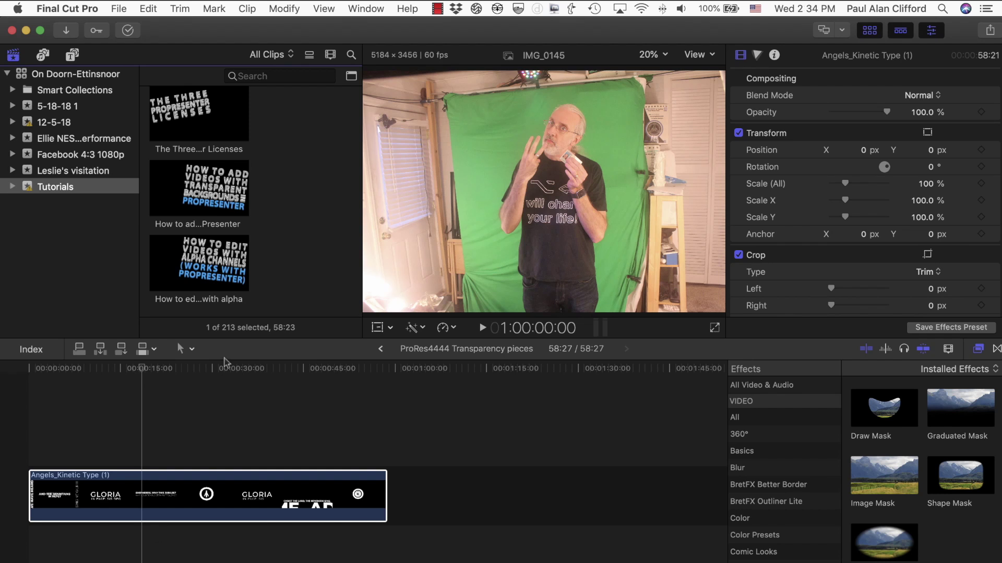
scroll(261, 156, "up", 6)
left_click(284, 133)
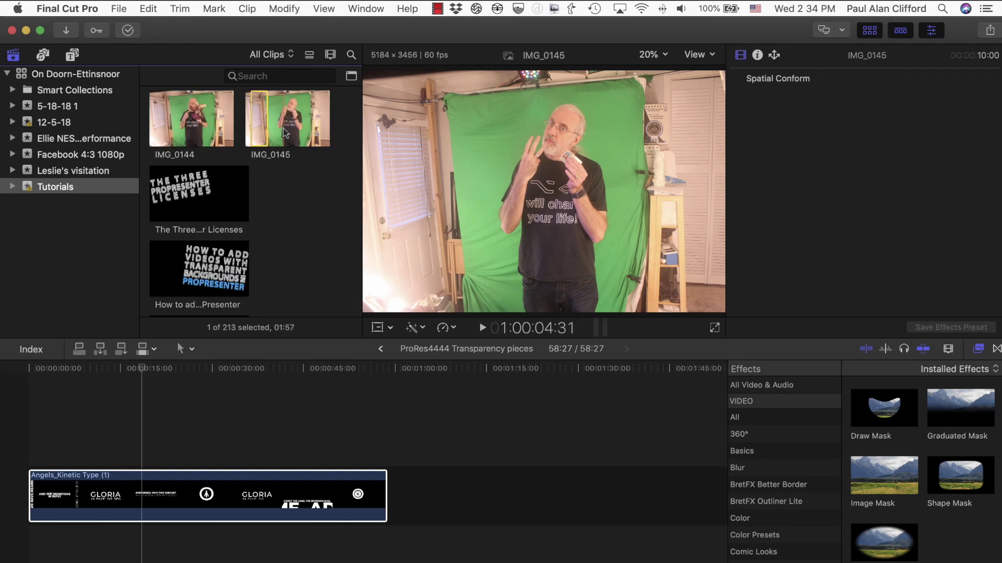
left_click_drag(286, 125, 116, 557)
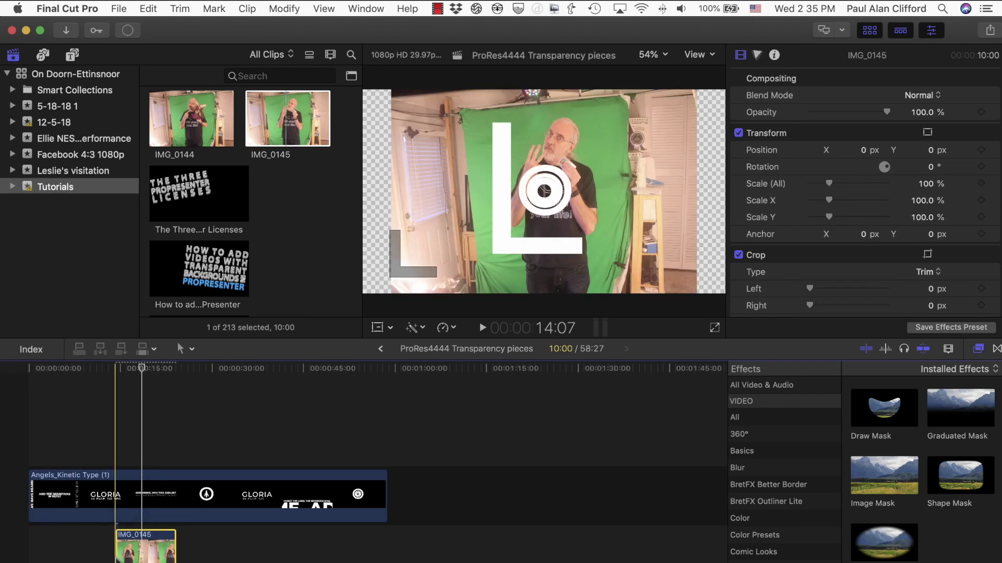
key("Delete")
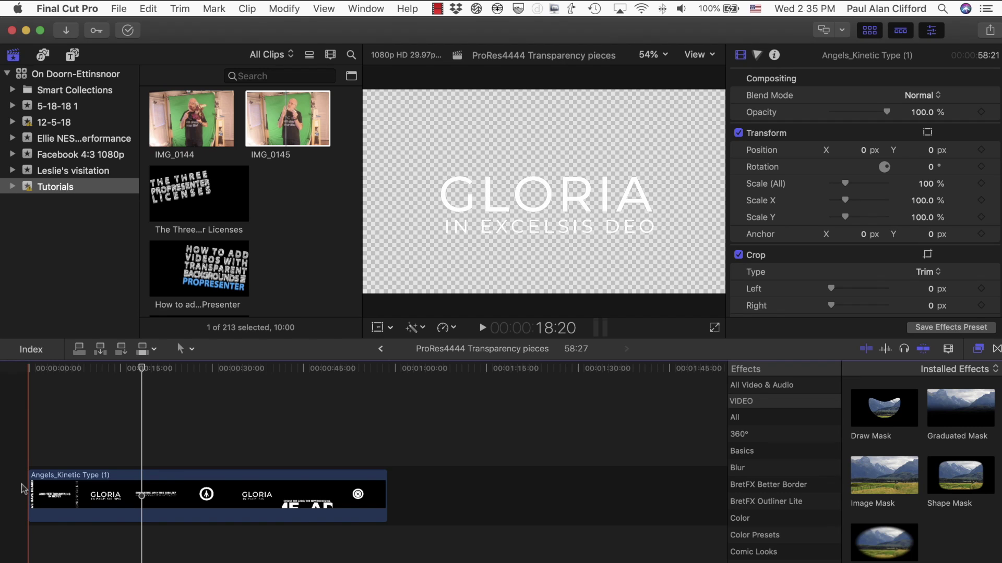
Step: Step from the start to 00:00:01:05, where 'Angels We Have Heard On High' is fully shown
key("Home")
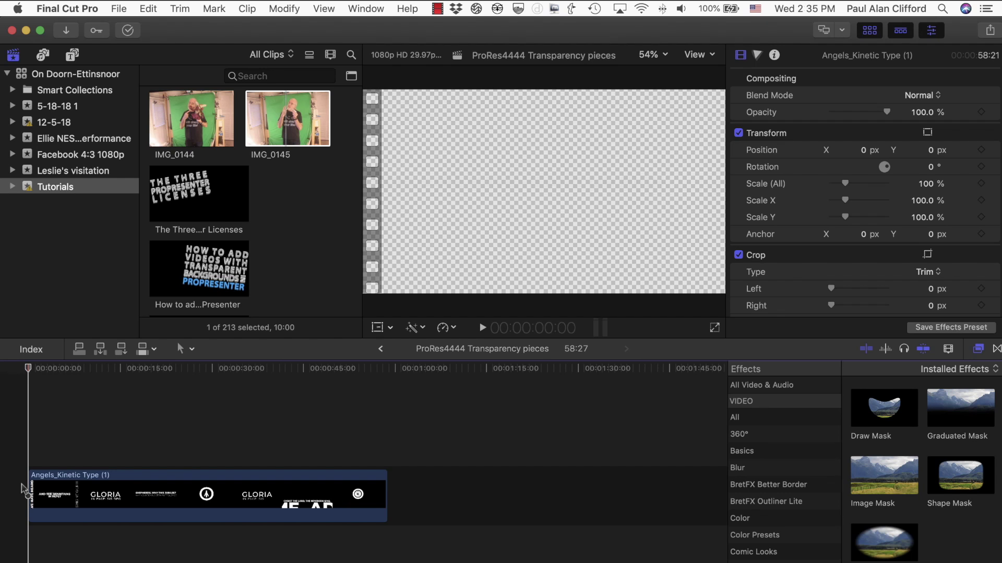
key("Right")
key("Right")
key("Right")
key("Right")
key("Right")
key("Right")
key("Right")
key("Right")
key("Right")
key("Right")
key("Right")
key("Right")
key("Right")
key("Right")
key("Right")
key("Right")
key("Right")
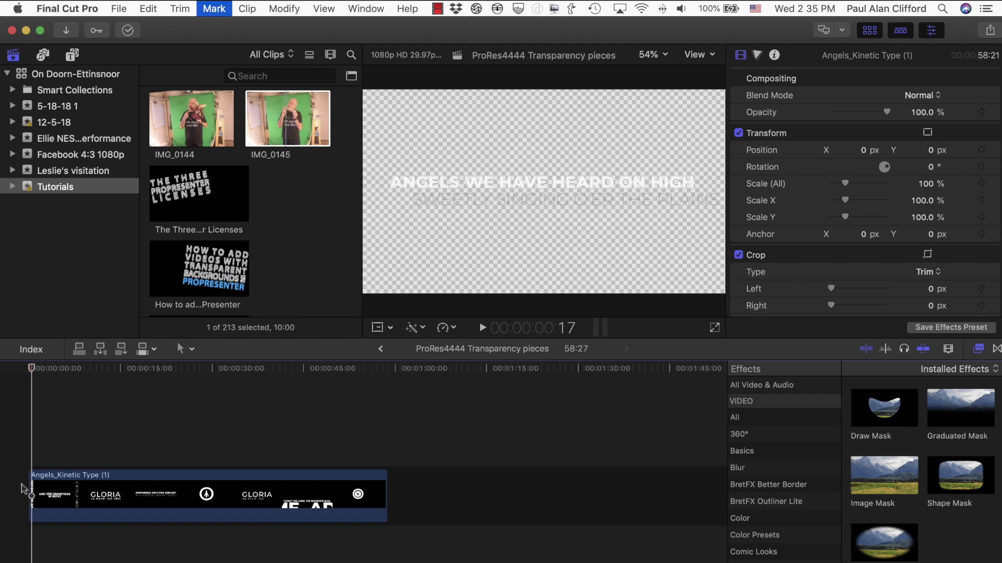
key("Right")
key("Right")
key("Right")
key("Right")
key("Right")
key("Right")
key("Right")
key("Right")
key("Right")
key("Right")
key("Right")
key("Right")
key("Right")
key("Right")
key("Right")
key("Right")
key("Right")
key("Right")
key("Right")
key("Right")
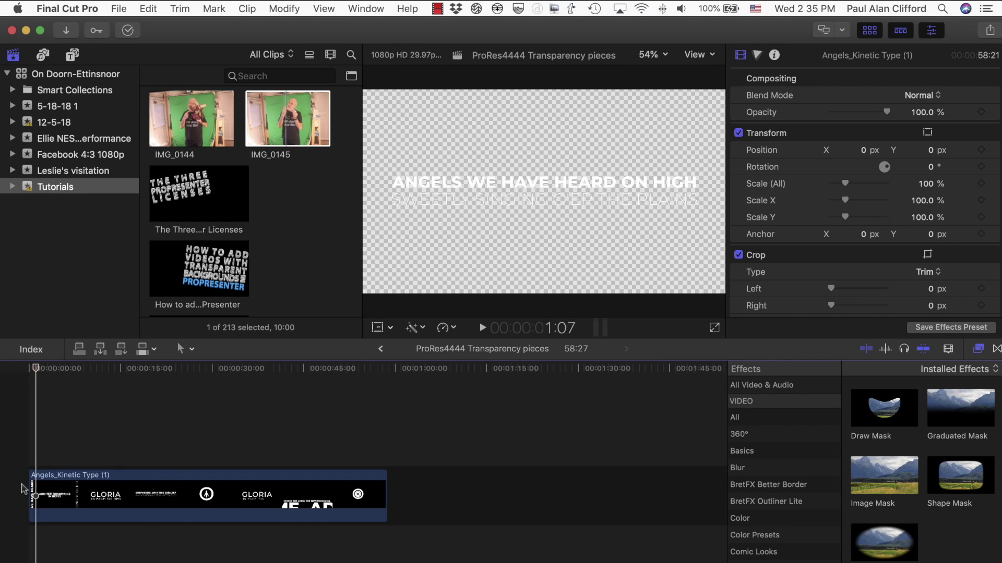
key("Left")
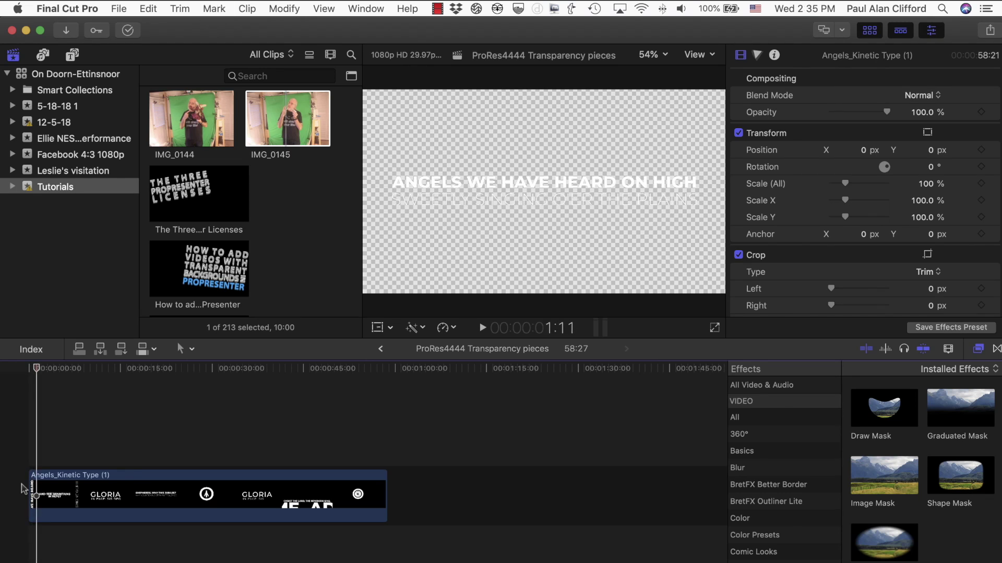
key("Left")
key("Left")
key("Left")
key("Left")
key("Left")
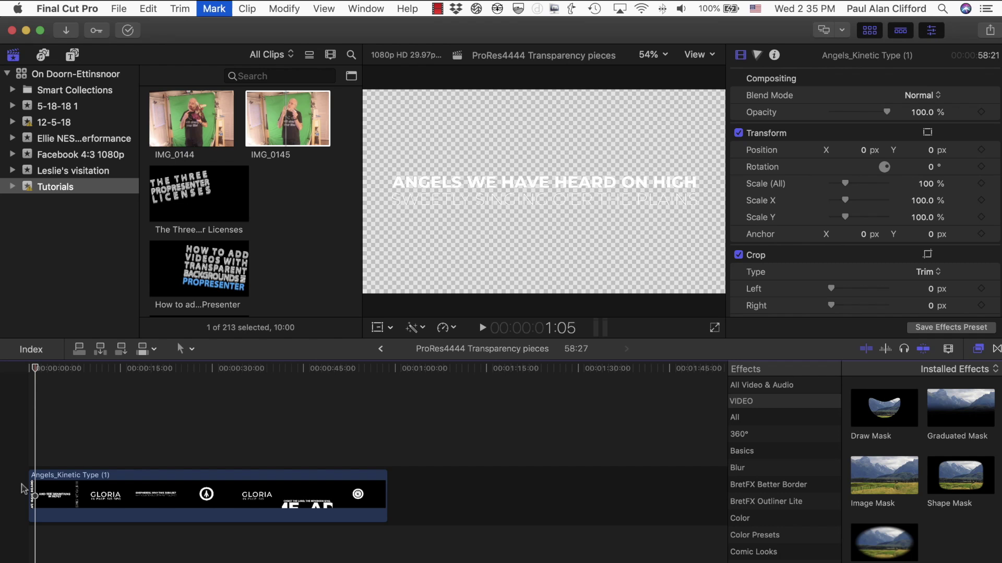
key("Left")
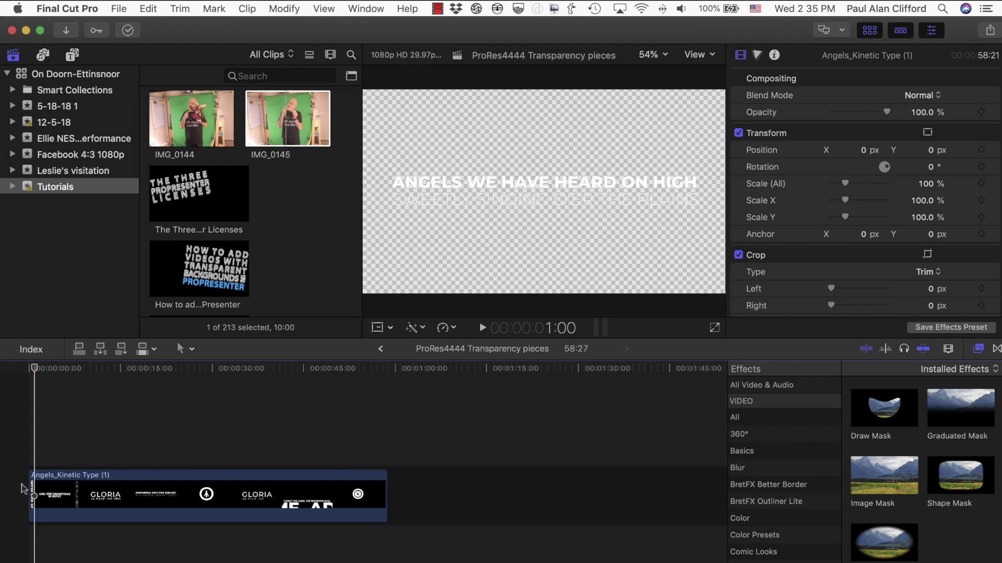
key("Left")
key("Left")
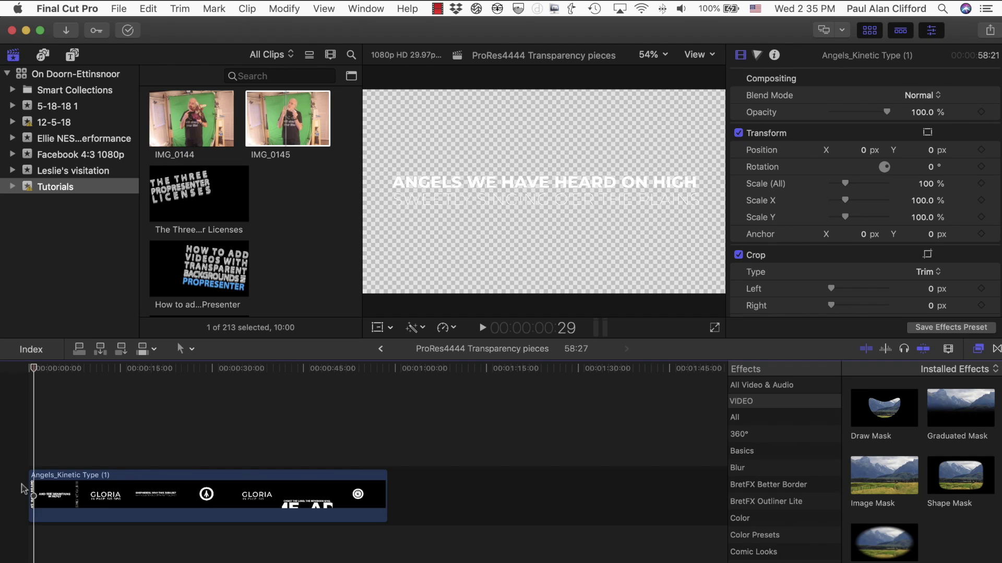
key("Left")
key("Left")
key("Left")
key("Right")
key("Right")
key("Right")
key("Right")
key("Right")
key("Right")
key("Right")
key("Right")
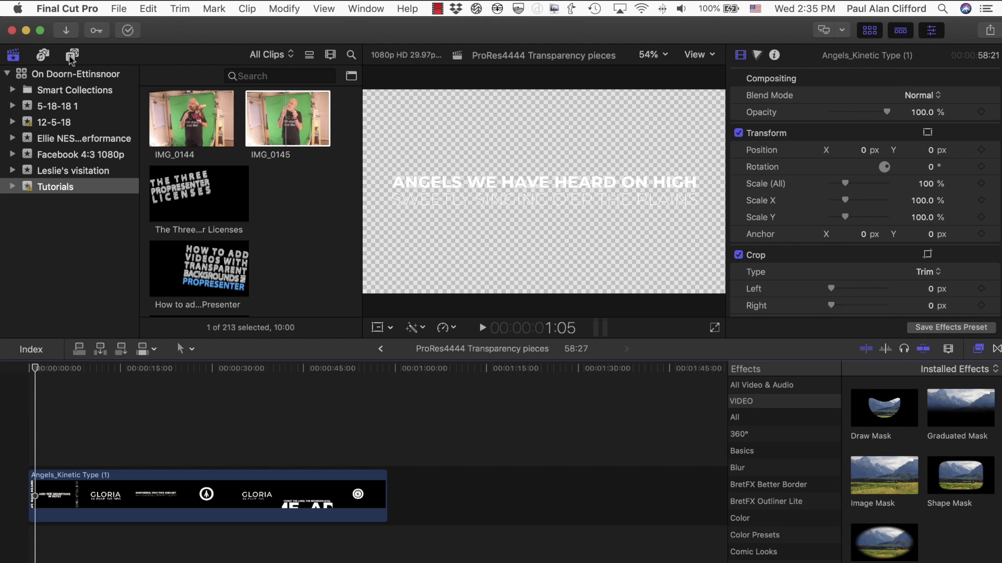
Step: Place a 360° Color Solid generator beneath the Angels title clip
left_click(72, 55)
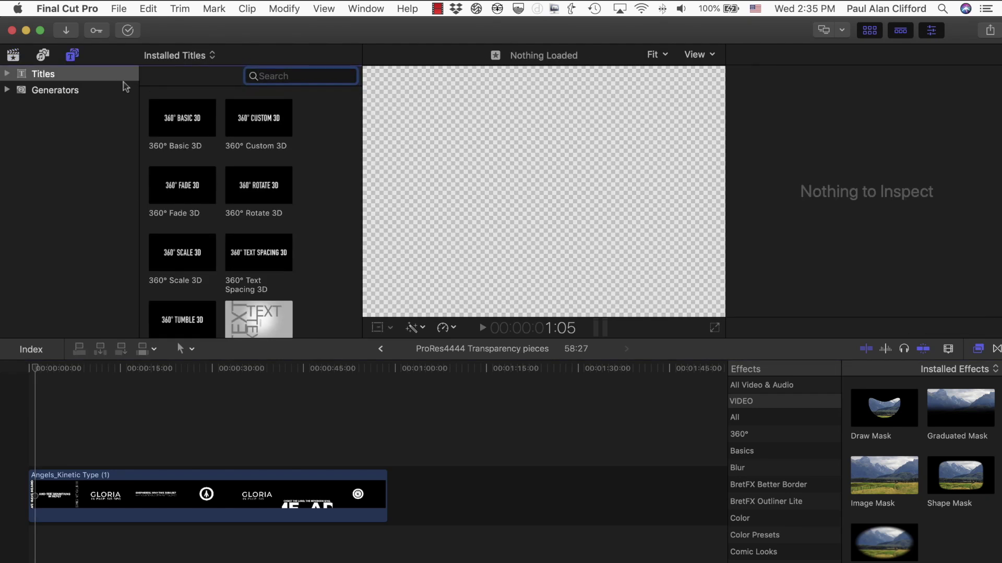
left_click(76, 93)
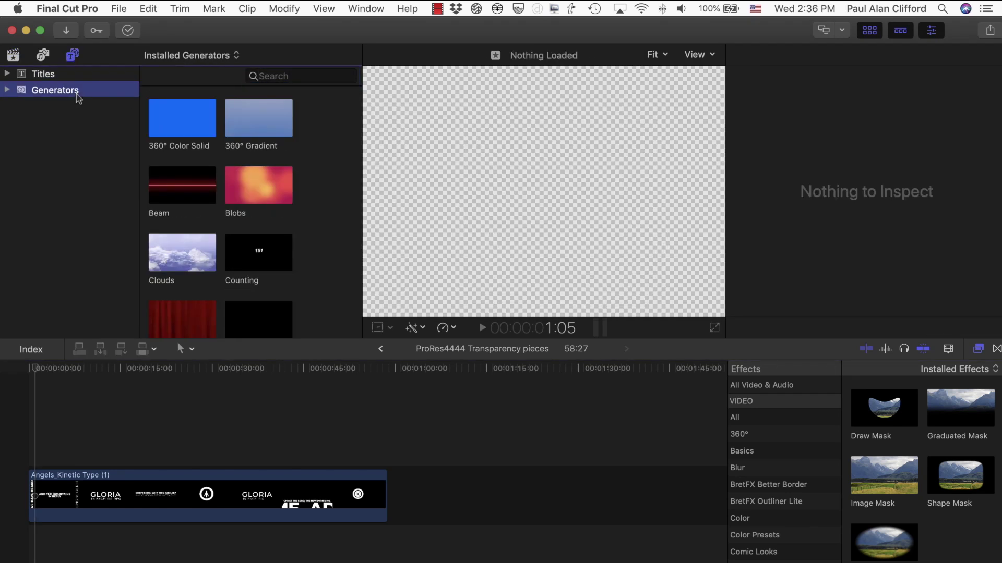
left_click_drag(156, 132, 58, 548)
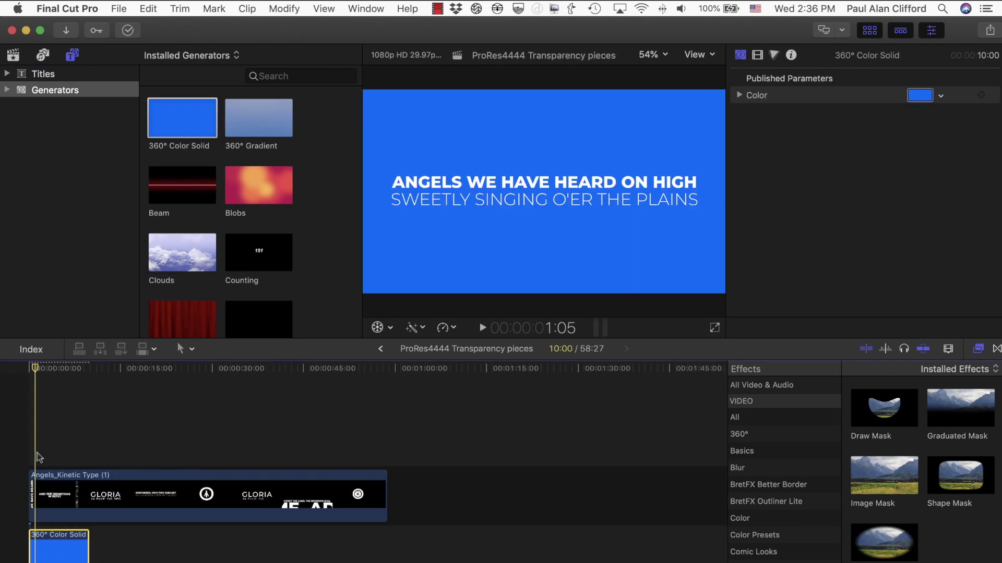
Step: Step to 1:09 where the first lyric ends, preview the title alone, and pick the Blade tool
key("Right")
key("Right")
key("Right")
key("Right")
key("Right")
key("Right")
key("Right")
key("Right")
key("Left")
key("Left")
key("Left")
key("Left")
key("Left")
key("Left")
key("Left")
key("Left")
key("Left")
key("Left")
key("Left")
key("Left")
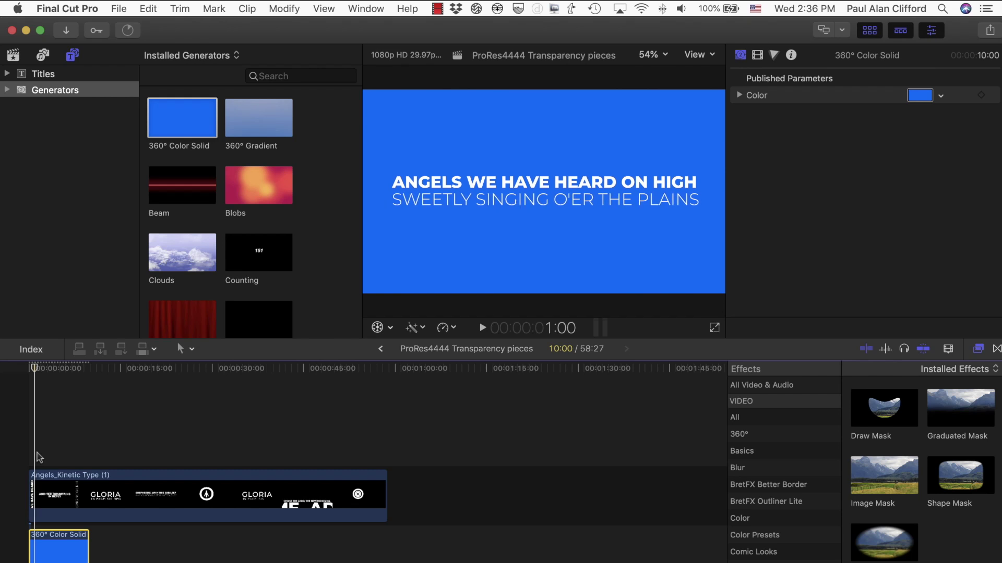
key("Left")
key("Left")
key("Left")
key("Left")
key("Left")
key("Left")
key("Left")
key("Right")
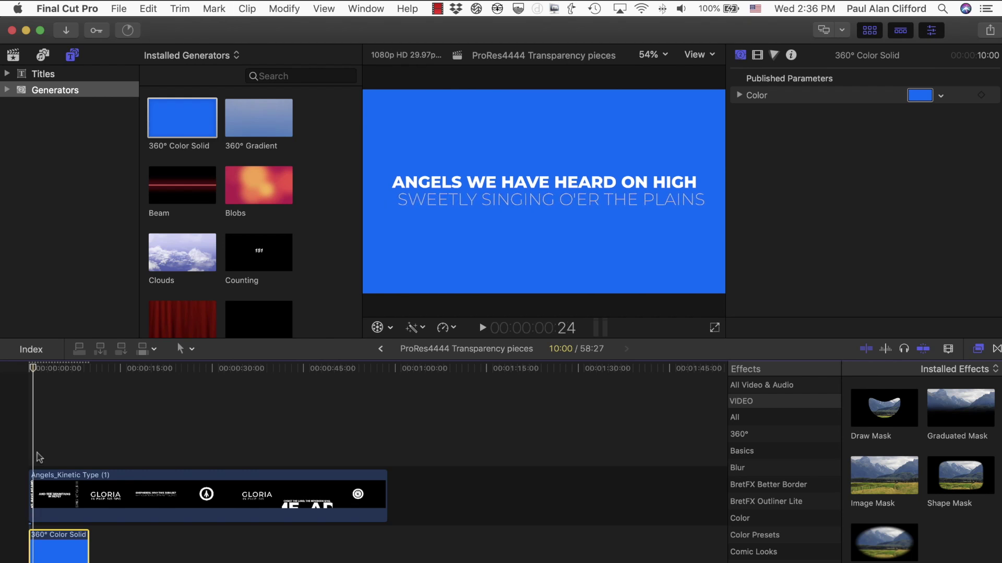
key("Right")
key("Right")
key("Right")
key("Right")
key("Right")
key("Right")
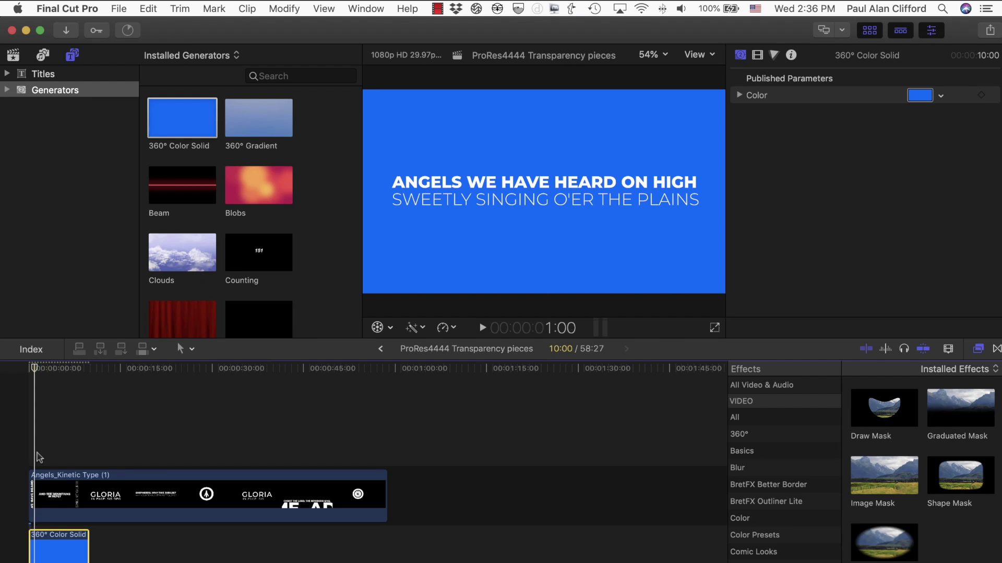
key("Right")
key("Right")
key("Right")
key("Left")
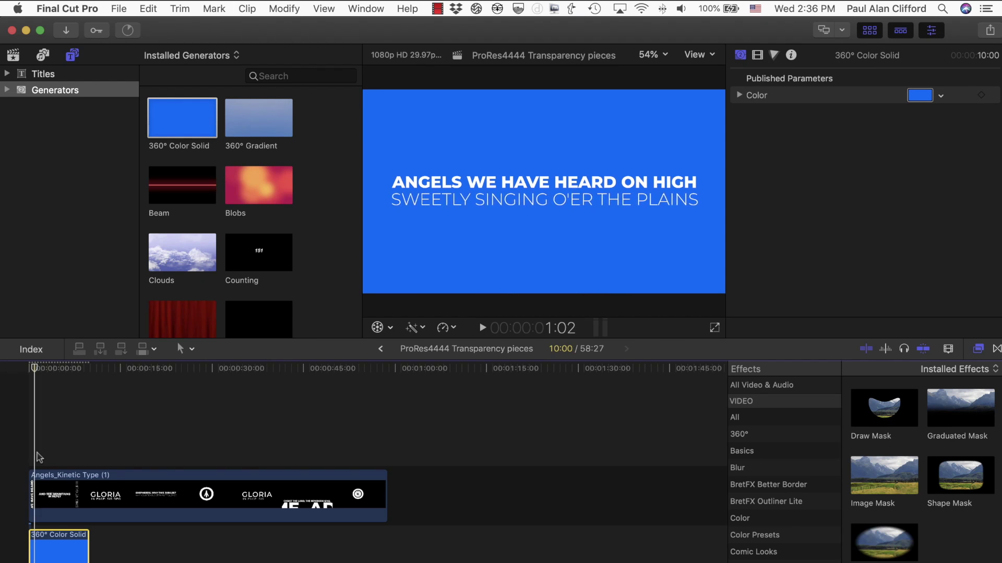
key("Right")
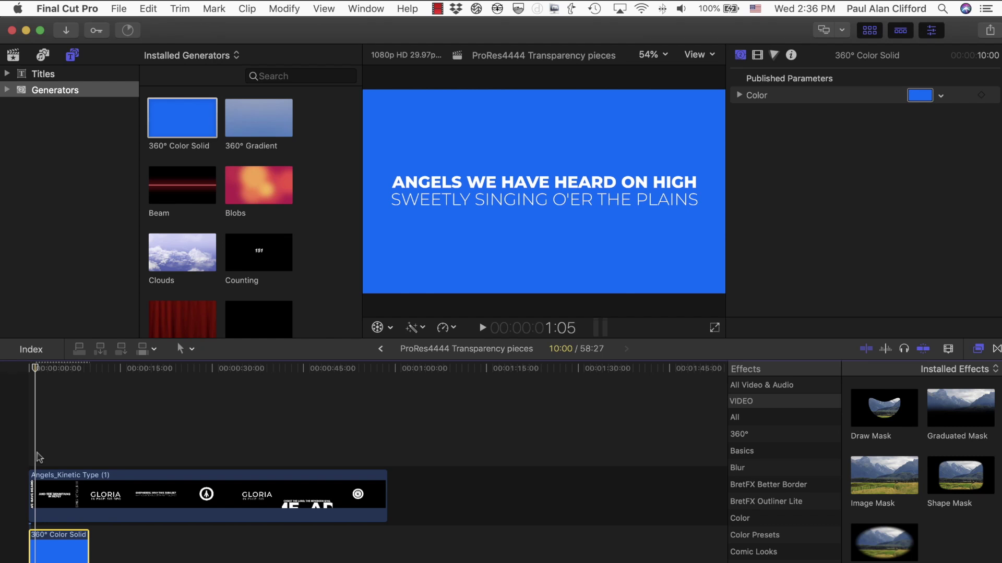
key("Right")
key("Right")
key("Right")
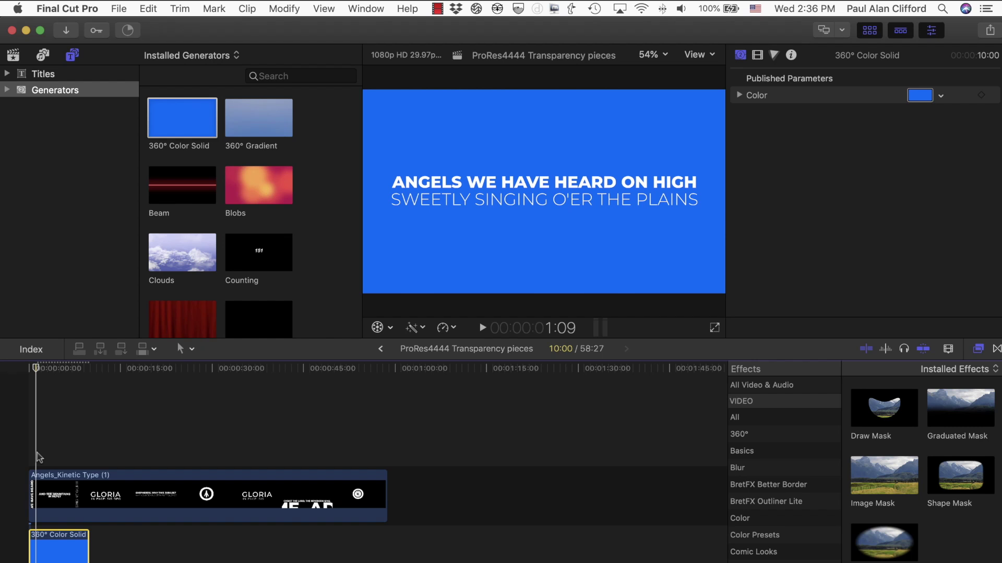
key("alt+super+s")
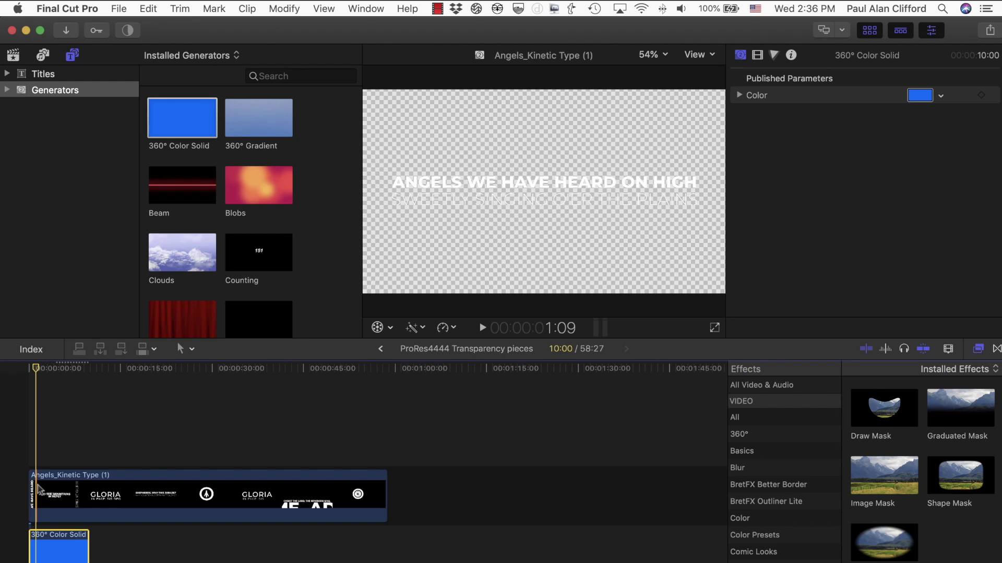
key("b")
Step: Split the Angels title clip at 1:09 and slide the 360° Color Solid to start there
key("a")
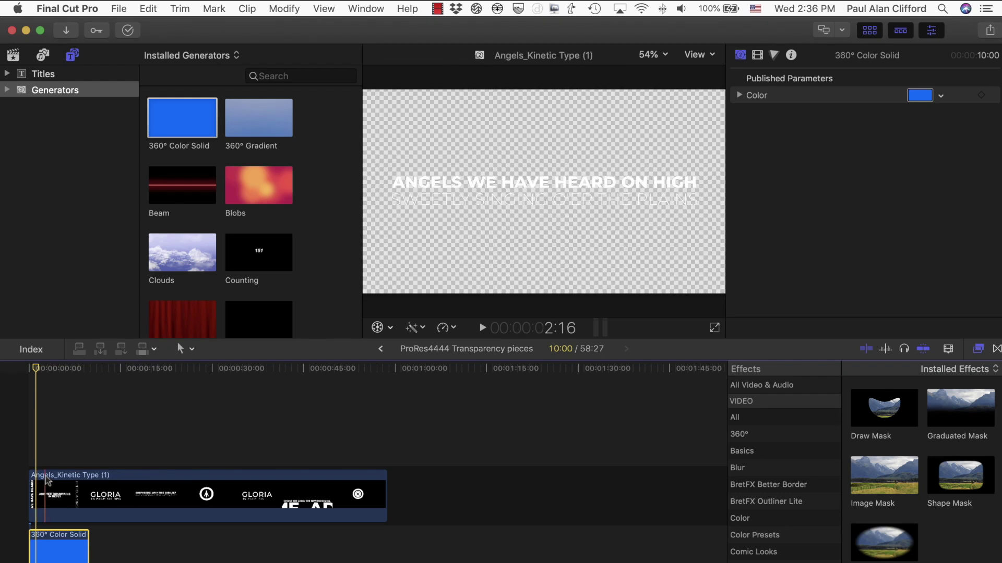
left_click(46, 477)
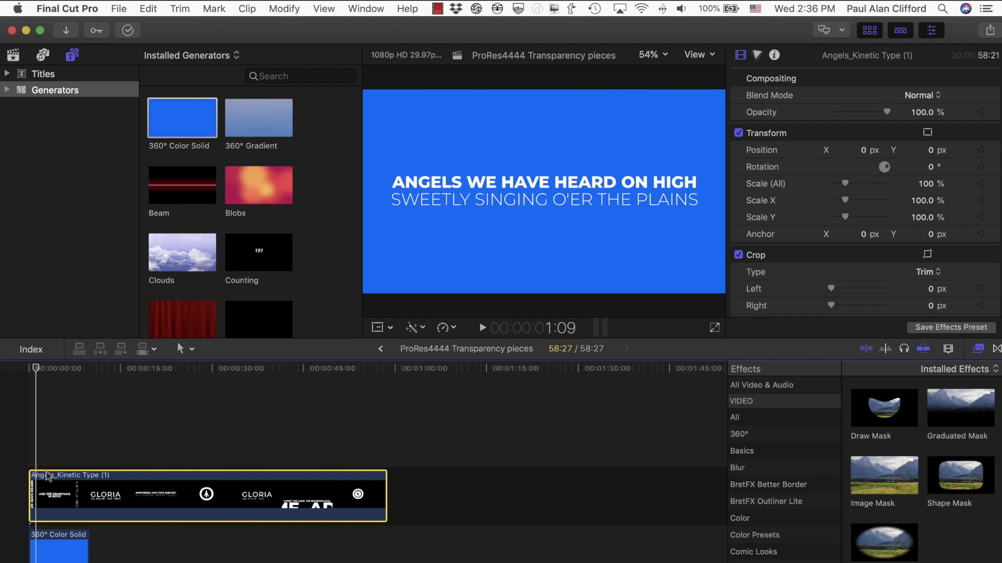
key("super+b")
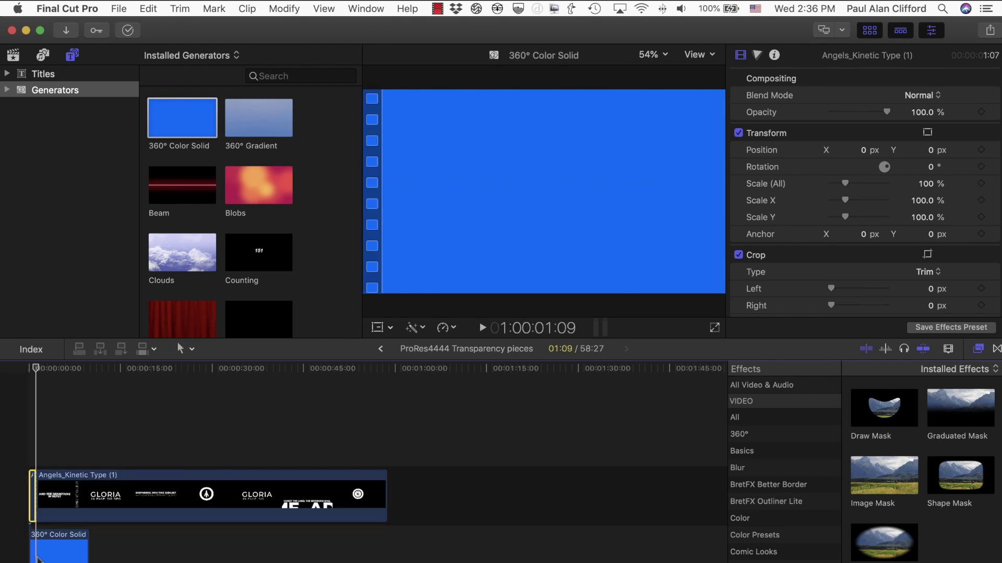
left_click(64, 546)
mouse_move(64, 546)
left_mouse_down()
mouse_move(95, 546)
mouse_move(62, 542)
left_mouse_up()
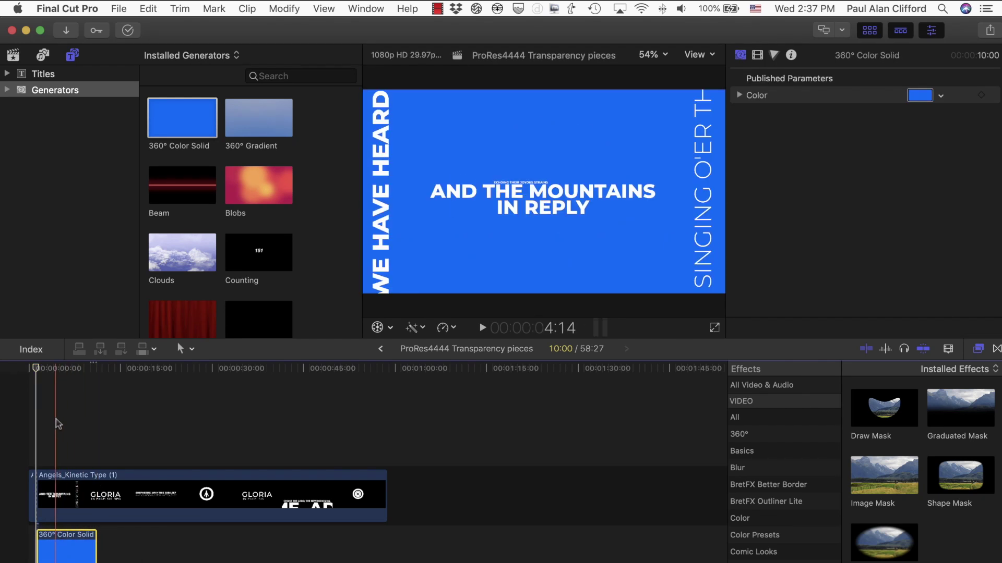
Step: Delete all clips after 1:09, leaving only the first lyric piece
key("s")
key("Home")
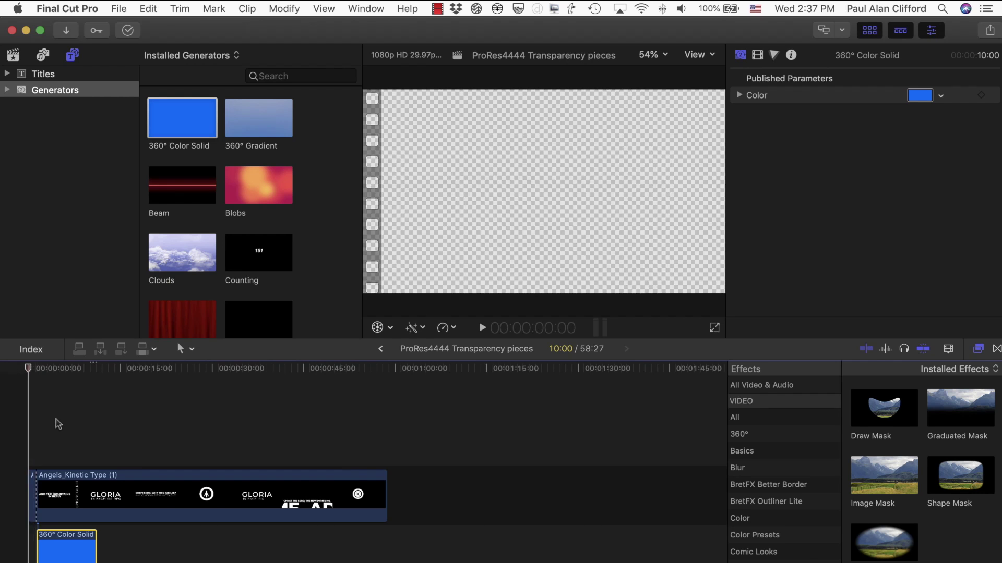
key("Right")
key("Right")
key("Right")
key("Right")
key("Right")
key("Right")
key("Right")
key("Right")
key("Right")
key("Right")
key("Right")
key("Right")
key("Right")
key("Right")
key("Right")
key("Right")
key("Right")
key("Right")
key("Right")
key("Right")
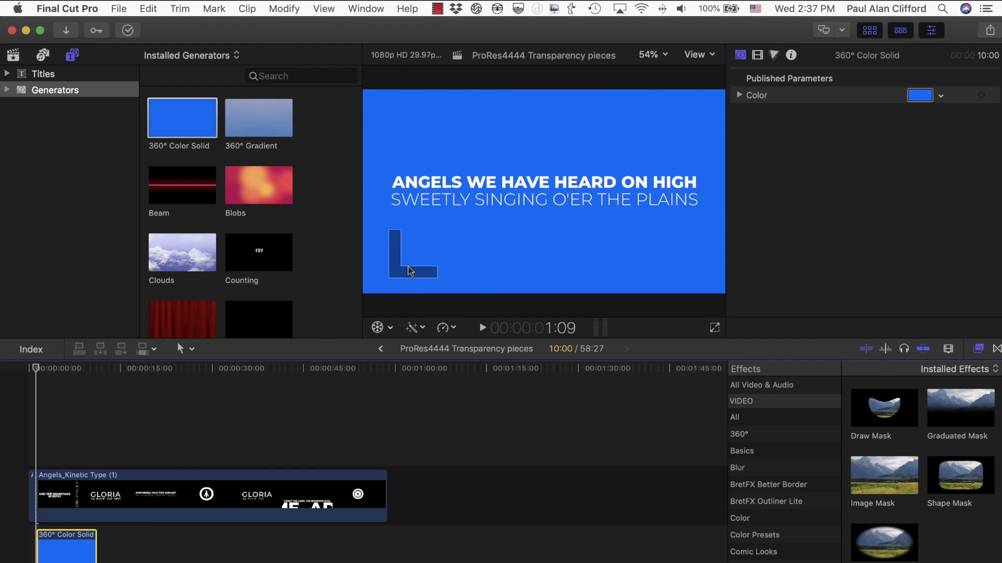
key("Left")
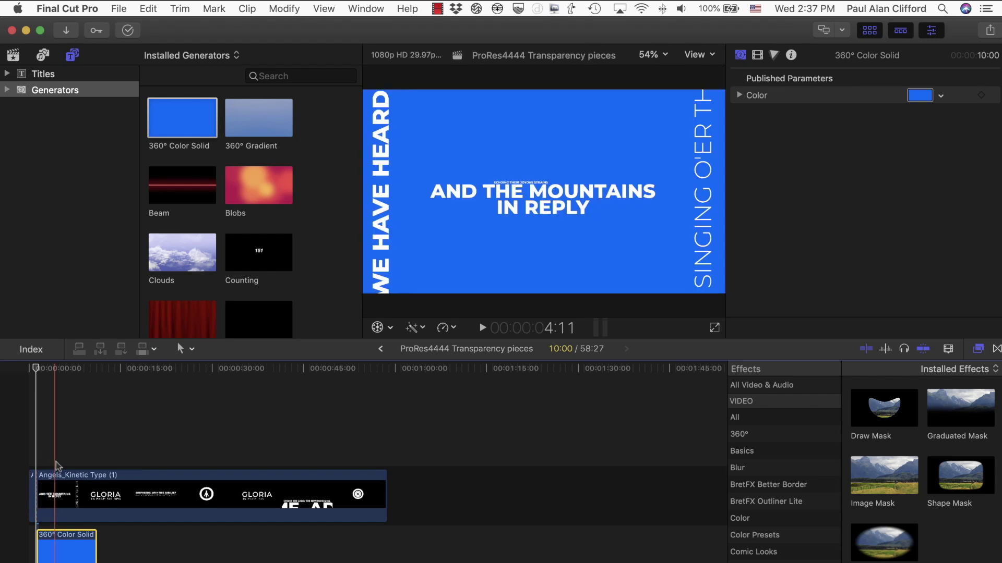
left_click_drag(55, 462, 80, 562)
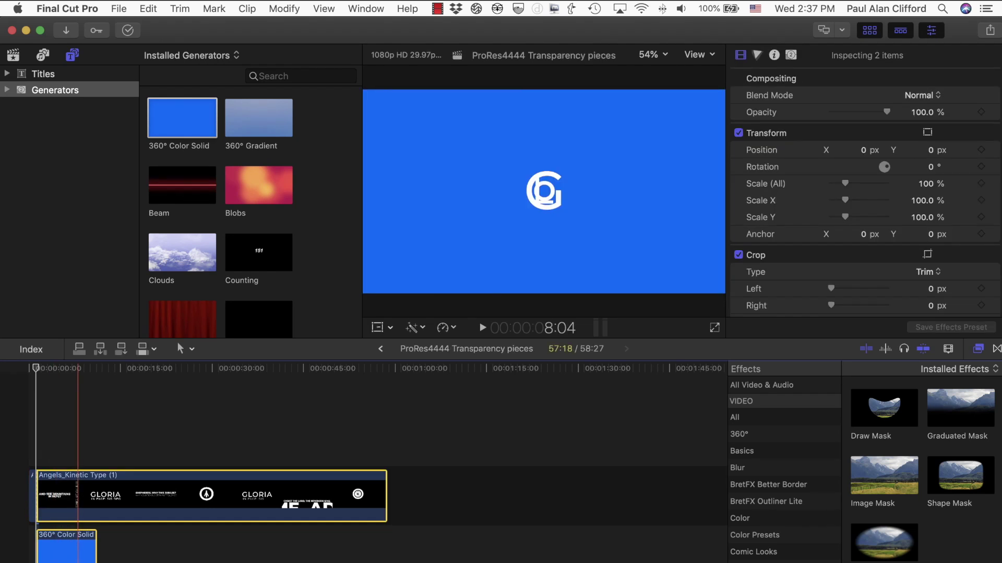
key("Delete")
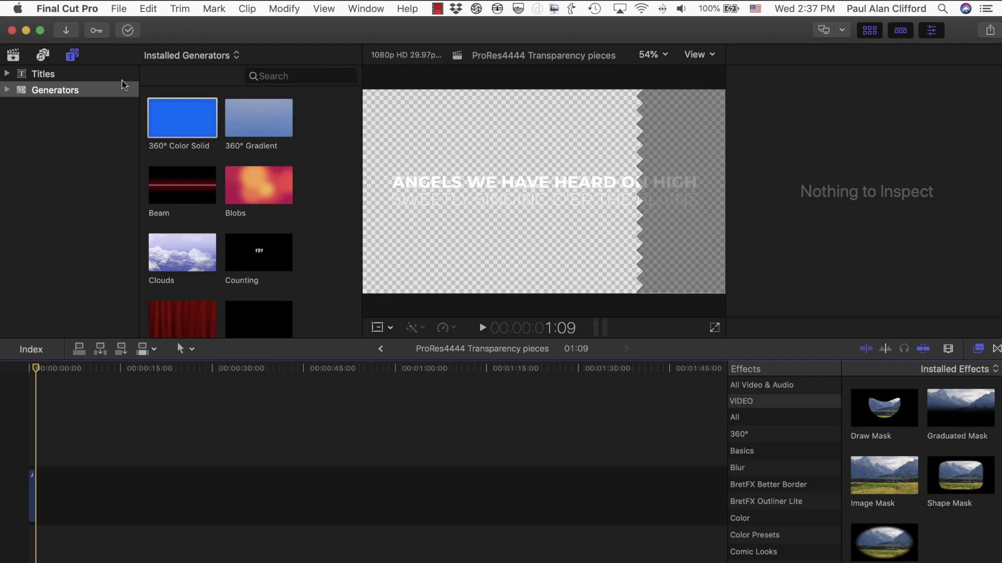
Step: Start a Master File export of the 1:09 piece
left_click(119, 8)
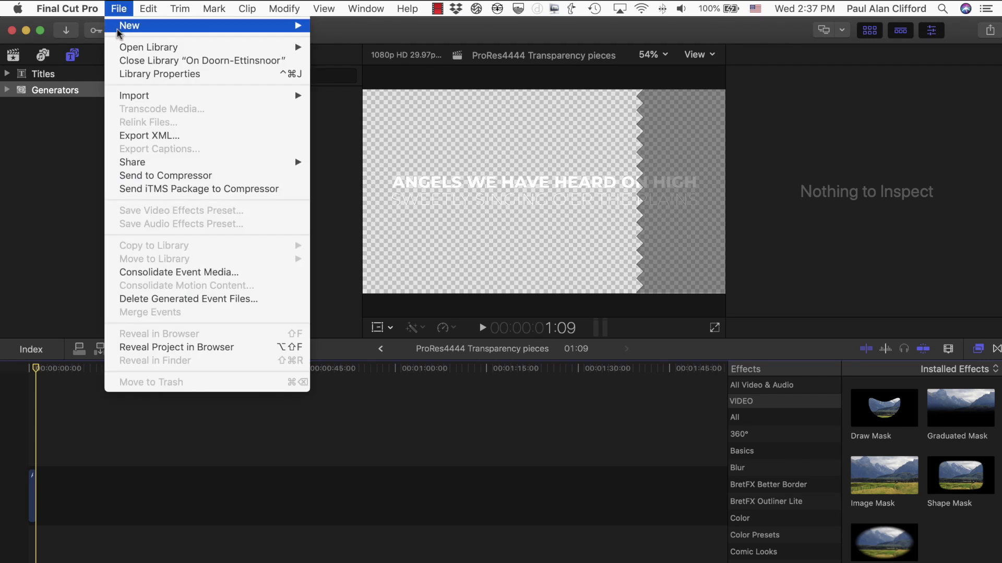
mouse_move(135, 100)
mouse_move(146, 164)
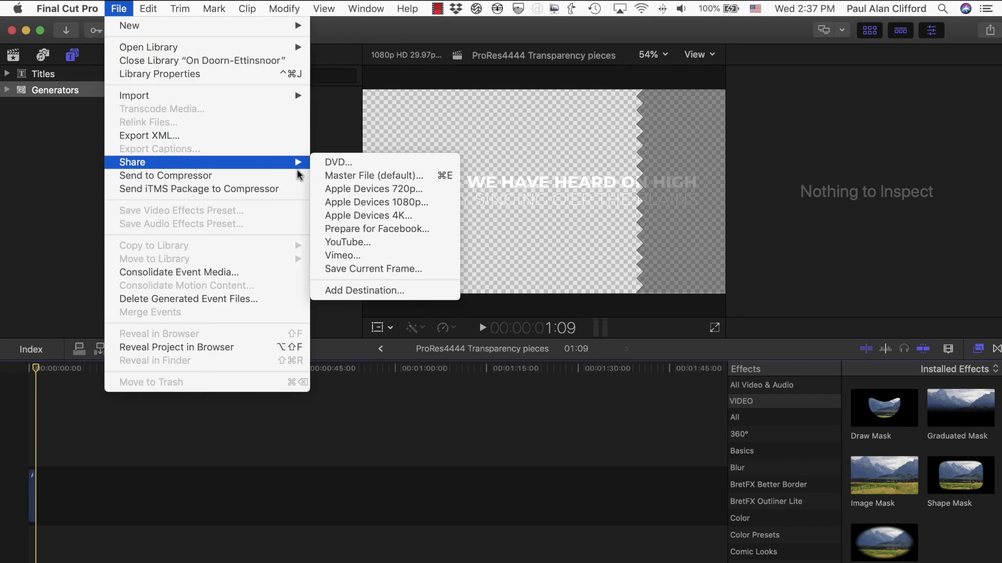
left_click(344, 177)
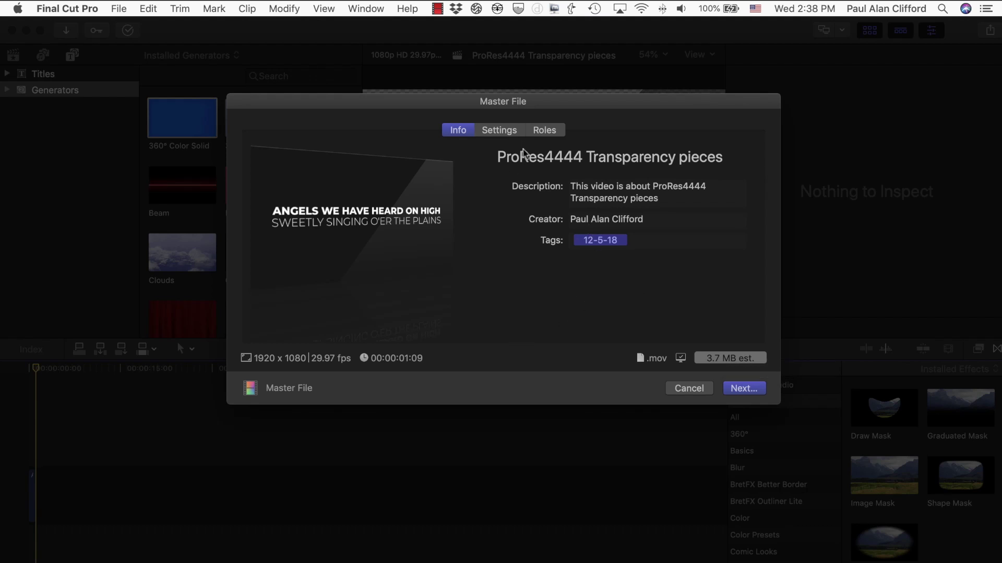
Step: Set the export to Video and Audio with the Apple ProRes 4444 codec and continue
left_click(506, 132)
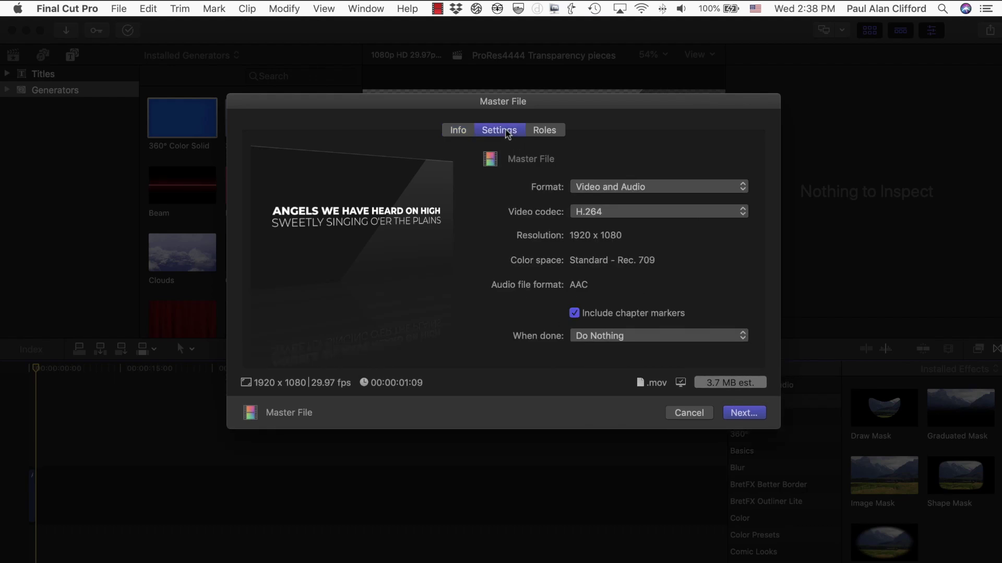
left_click(744, 187)
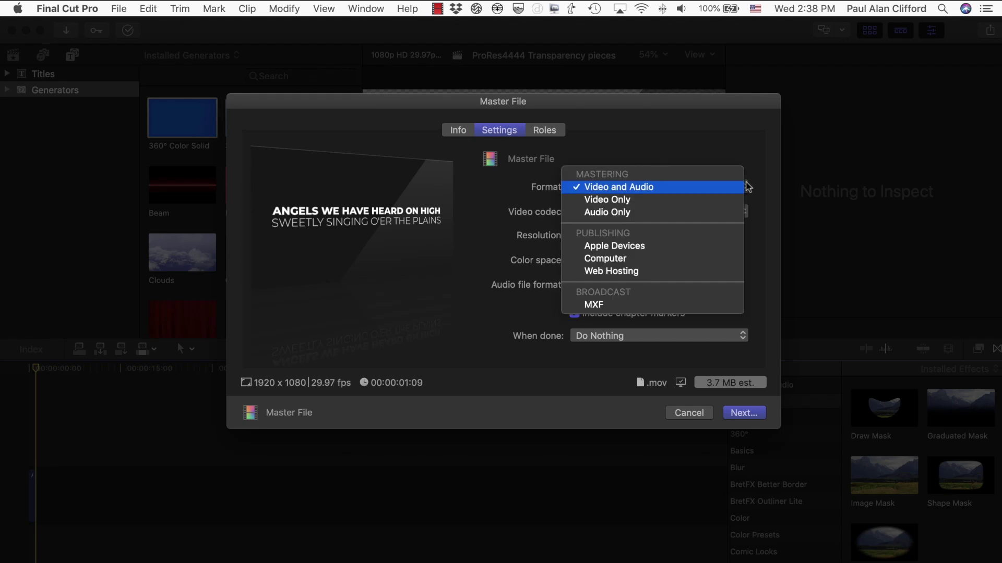
left_click(496, 214)
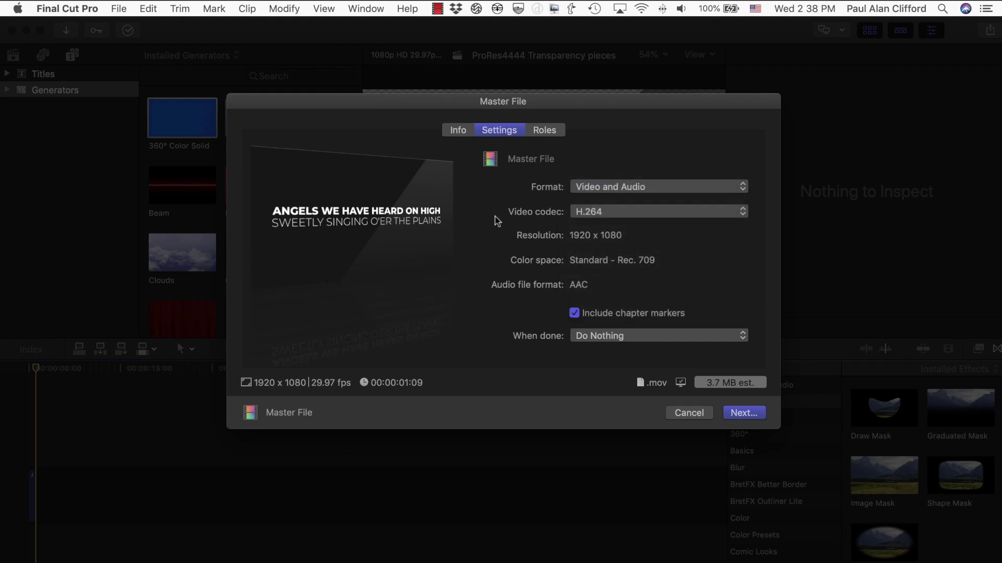
left_click(743, 212)
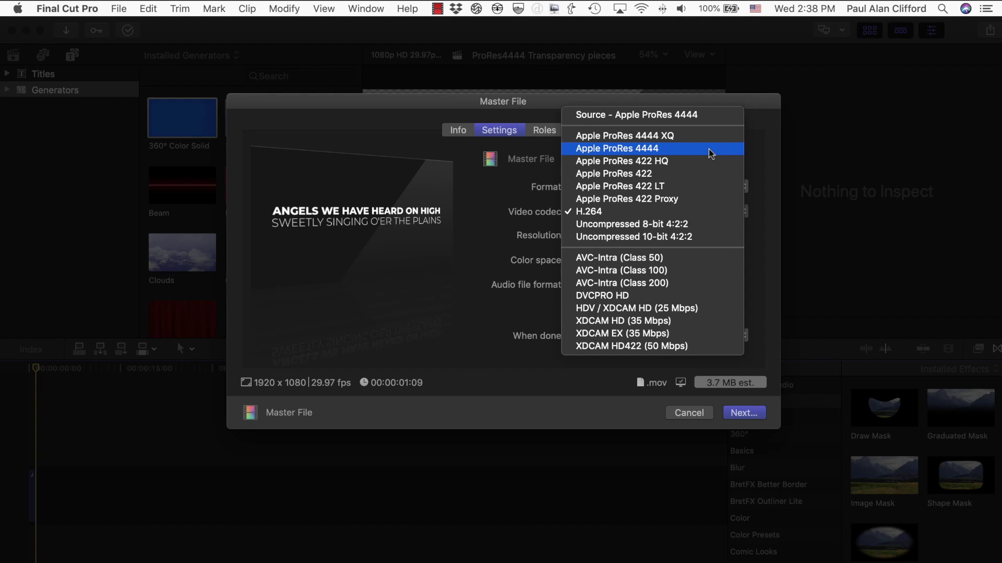
left_click(648, 150)
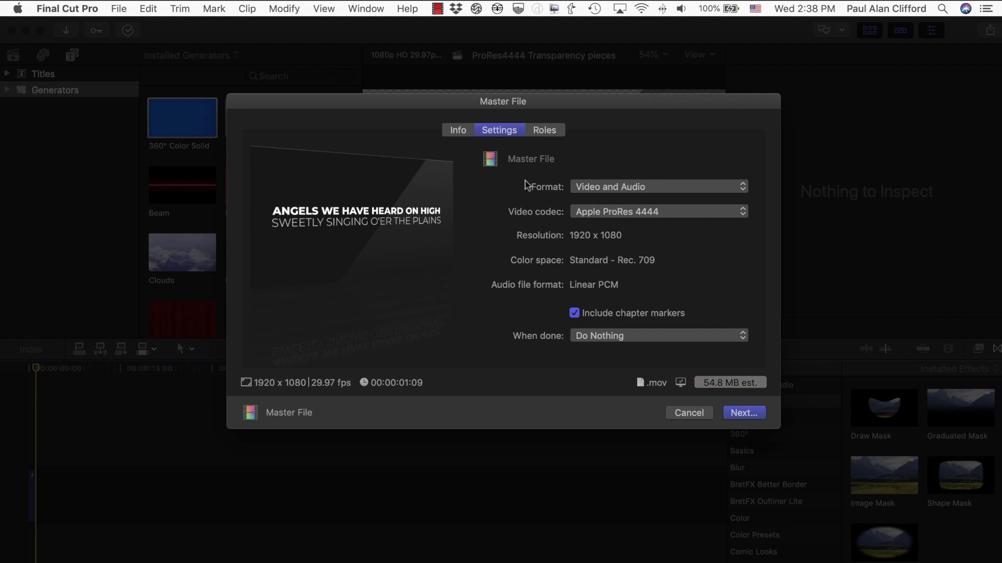
left_click(743, 413)
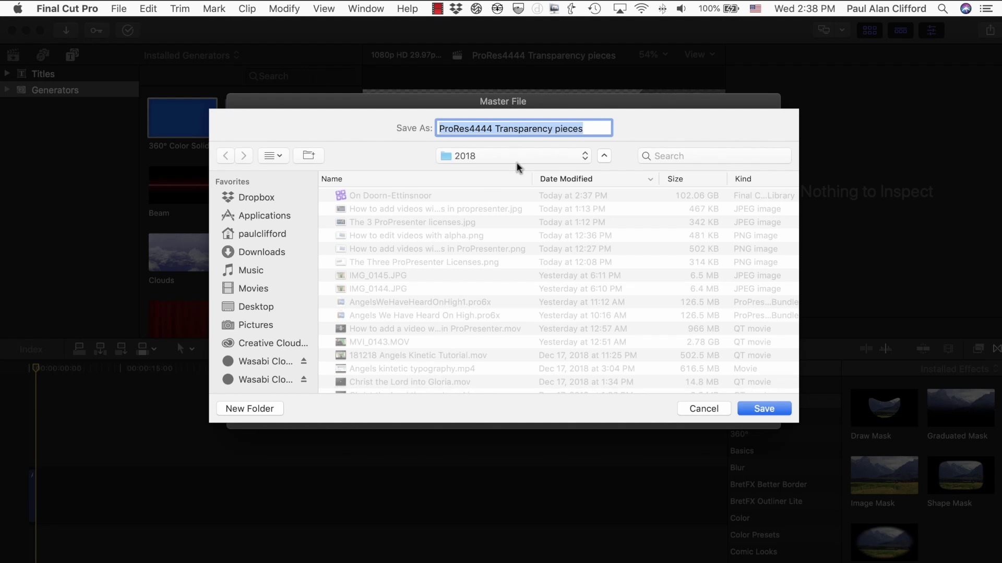
Step: Name the master file 'Angels we have heard on high sweetly singing.mov', correcting the typo, and save it
type("Angel")
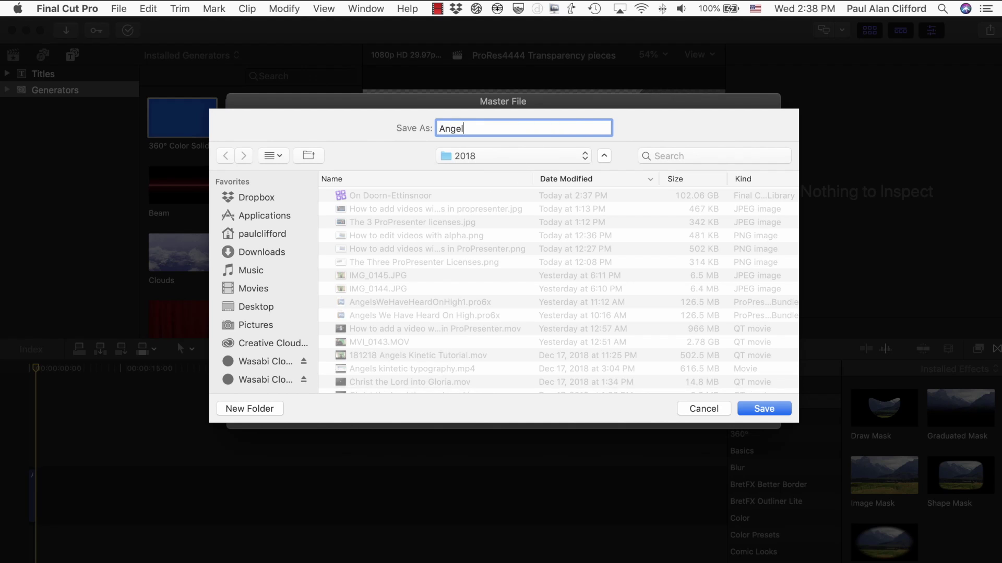
type("s we have heard on high swee")
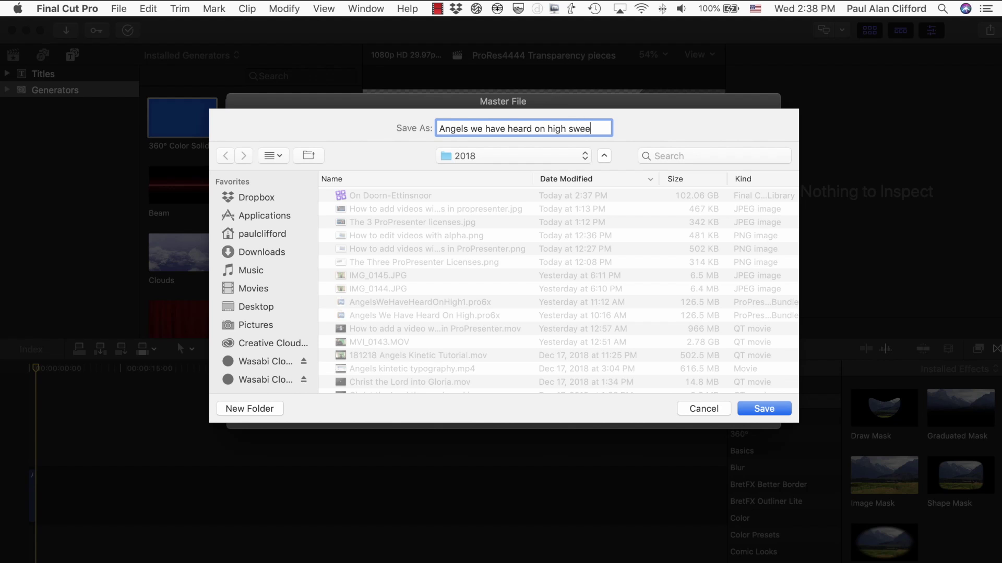
type("tly singlin")
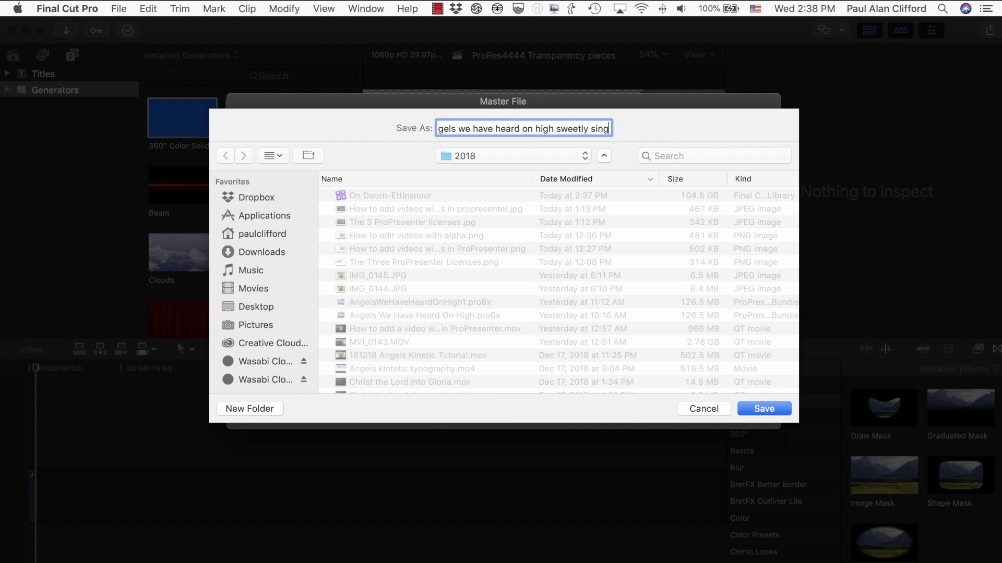
key("BackSpace")
key("BackSpace")
key("BackSpace")
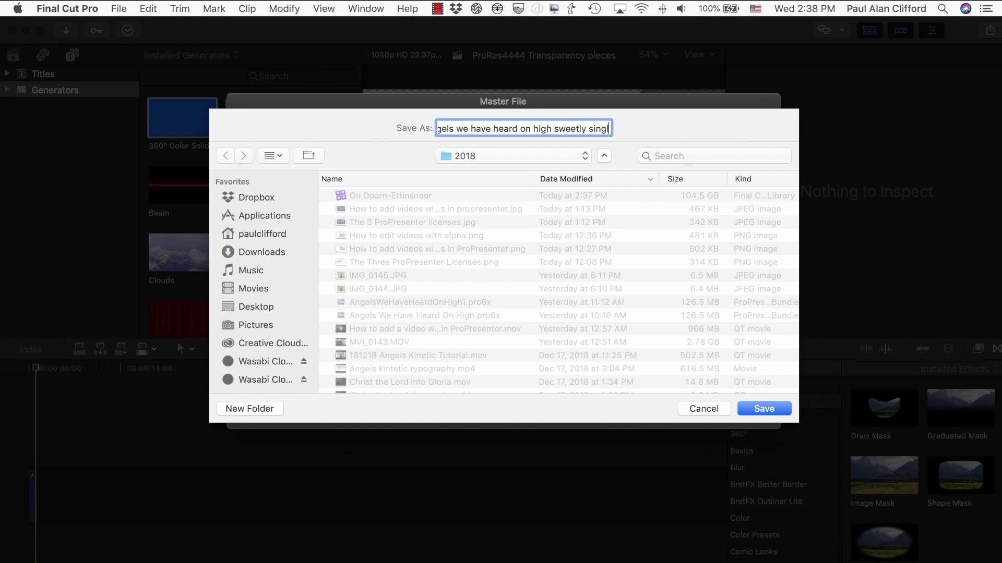
type("ing")
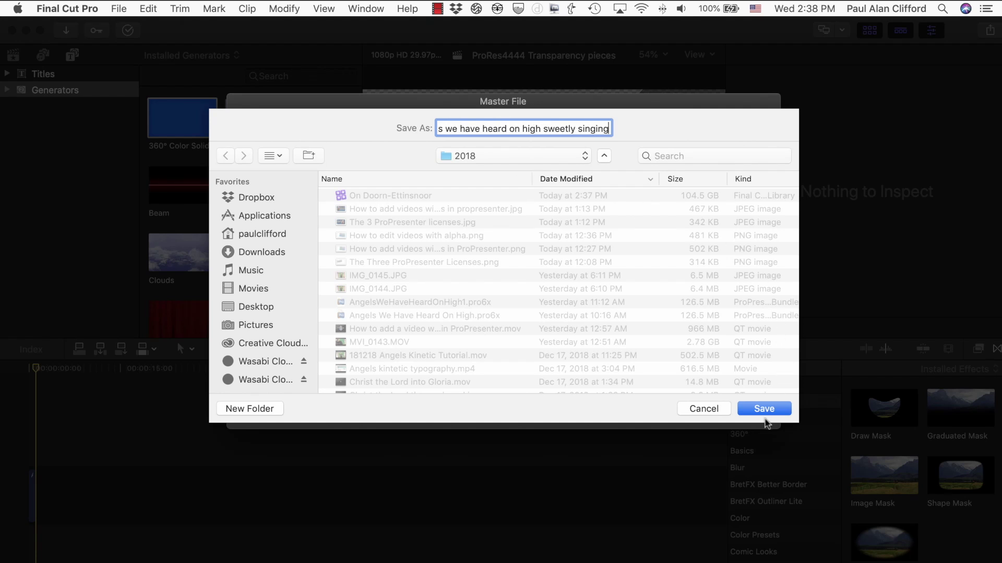
left_click(765, 409)
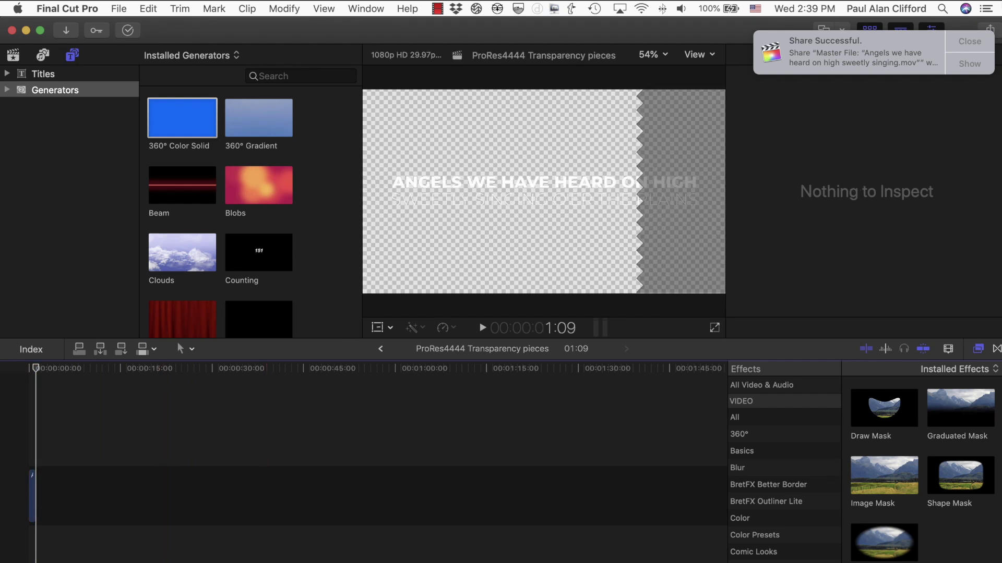
Step: Ripple-delete the empty gap before Angels_Kinetic Type, leaving a 57:18 timeline starting at the title
left_click(962, 49)
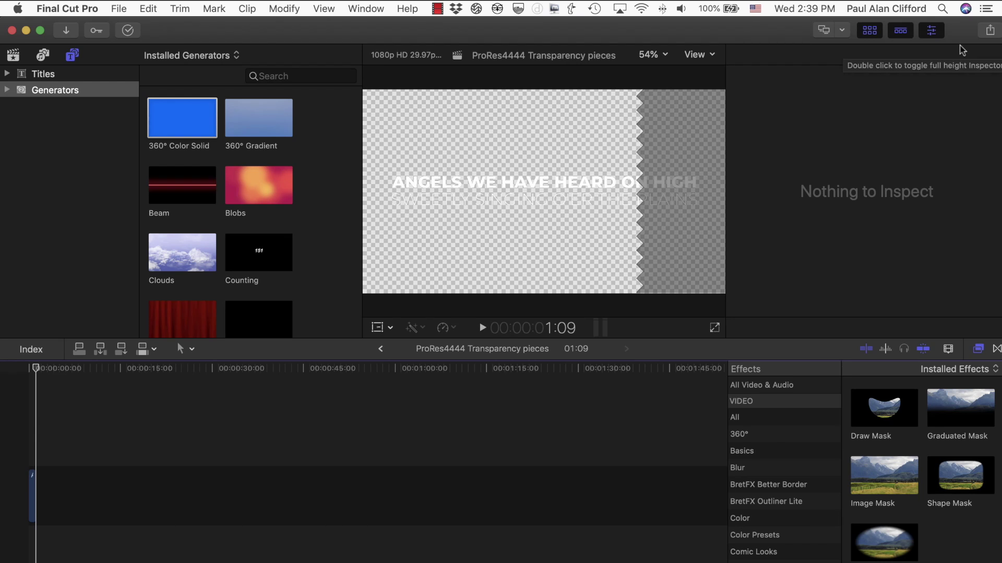
key("super+z")
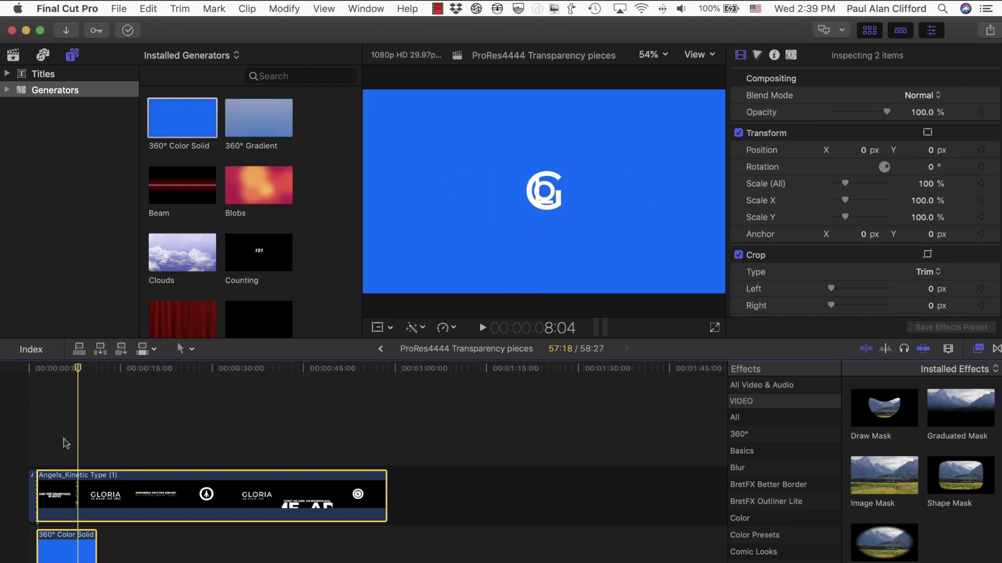
left_click(29, 483)
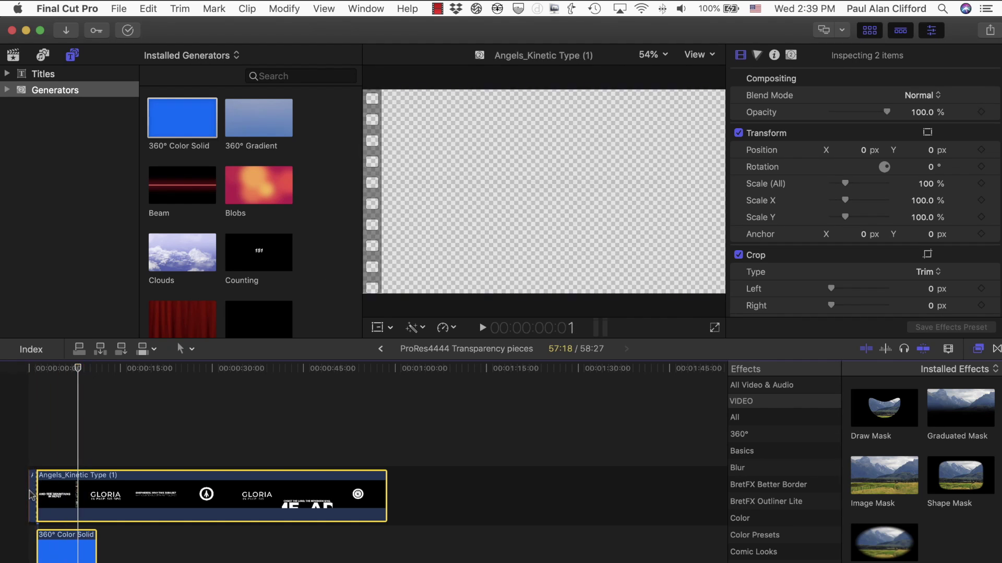
left_click(31, 493)
key("Delete")
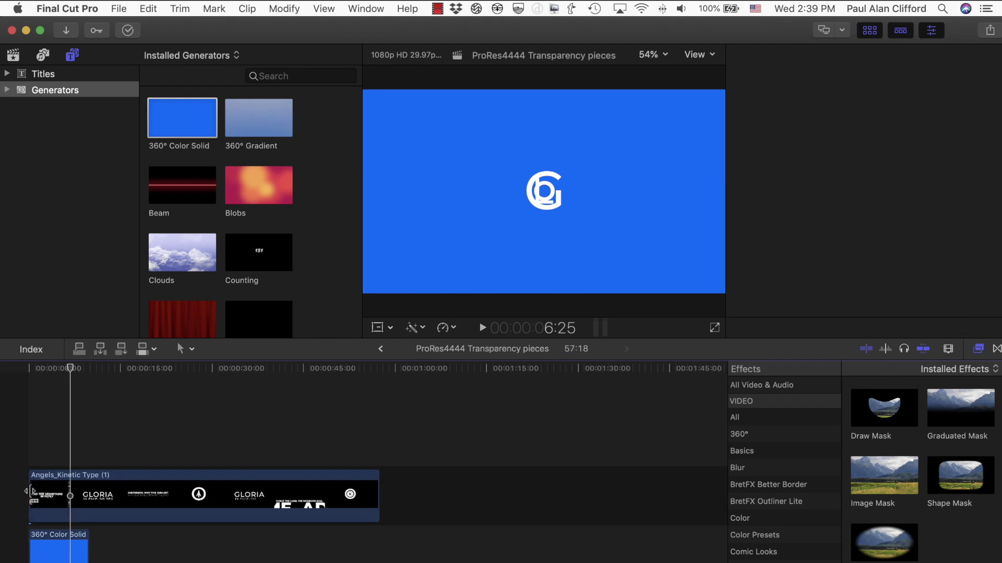
key("Home")
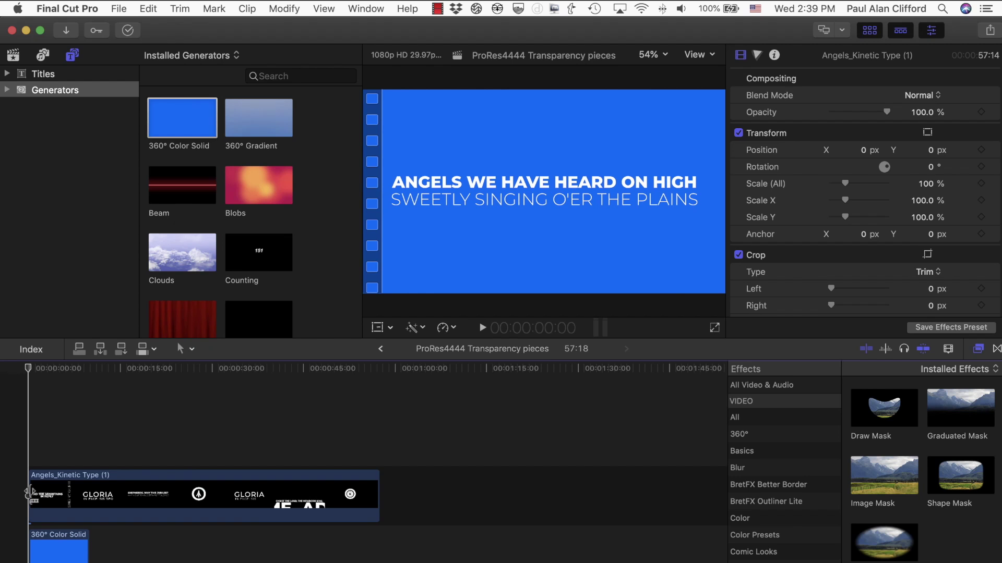
Step: Step frame by frame to 00:00:01:20, the last frame before the title starts rotating
key("Right")
key("Right")
key("Right")
key("Right")
key("Right")
key("Right")
key("Right")
key("Right")
key("Right")
key("Right")
key("Right")
key("Right")
key("Right")
key("Right")
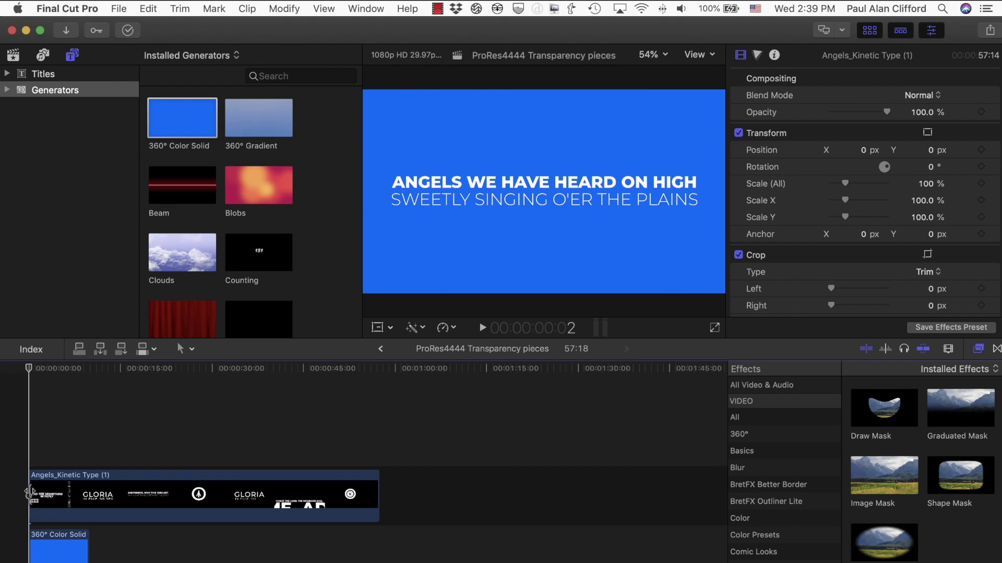
key("Right")
key("Right")
key("Right")
key("Right")
key("Right")
key("Right")
key("Right")
key("Right")
key("Right")
key("Right")
key("Right")
key("Right")
key("Right")
key("Right")
key("Right")
key("Right")
key("Right")
key("Right")
key("Right")
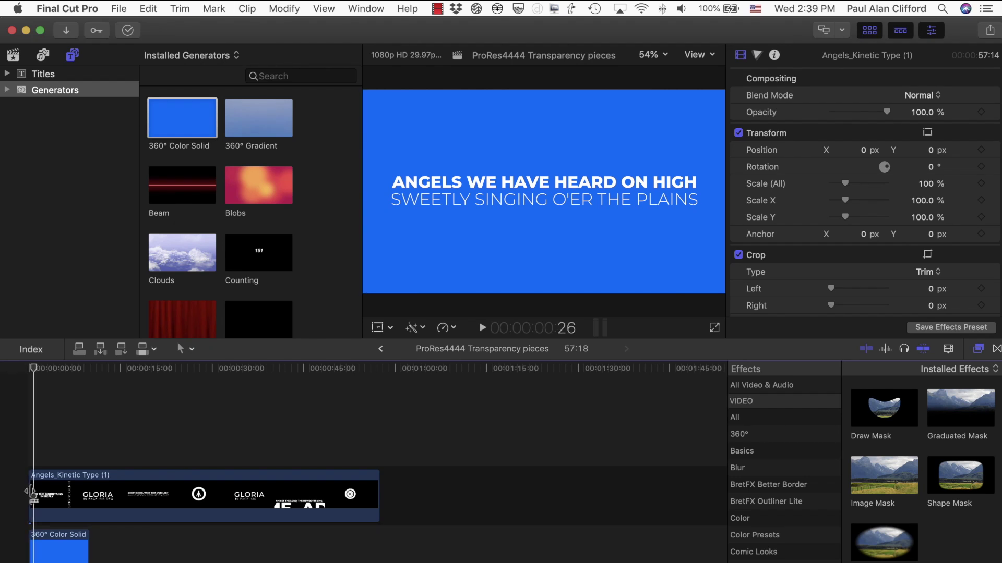
key("Right")
key("Right")
key("Right")
key("Right")
key("Right")
key("Right")
key("Right")
key("Right")
key("Right")
key("Right")
key("Right")
key("Right")
key("Right")
key("Right")
key("Right")
key("Right")
key("Right")
key("Right")
key("Right")
key("Right")
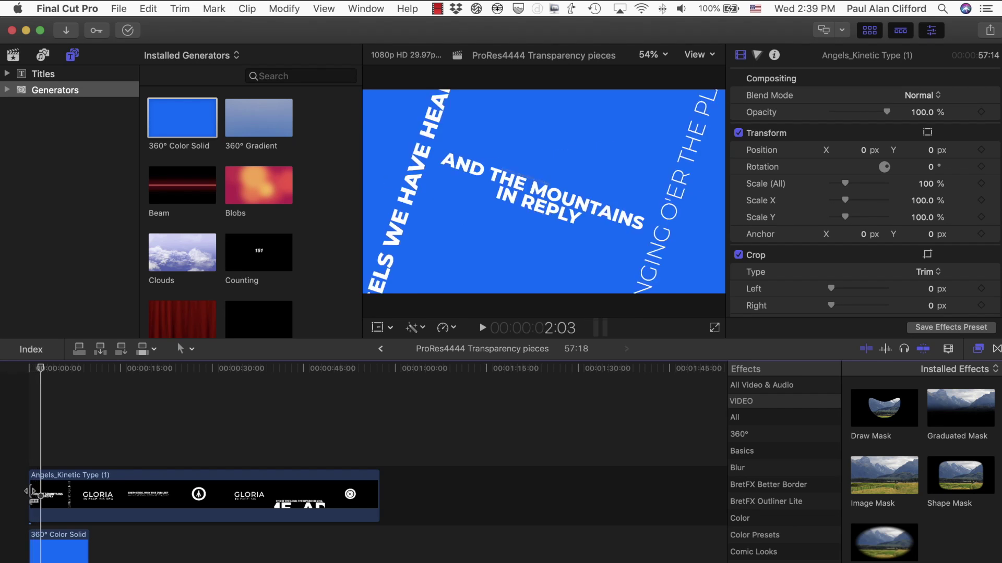
key("Left")
key("Left")
key("Left")
key("Left")
key("Left")
key("Left")
key("Left")
key("Left")
key("Left")
key("Left")
key("Left")
key("Left")
key("Left")
key("Left")
key("Left")
key("Left")
key("Left")
key("Left")
key("Left")
key("Left")
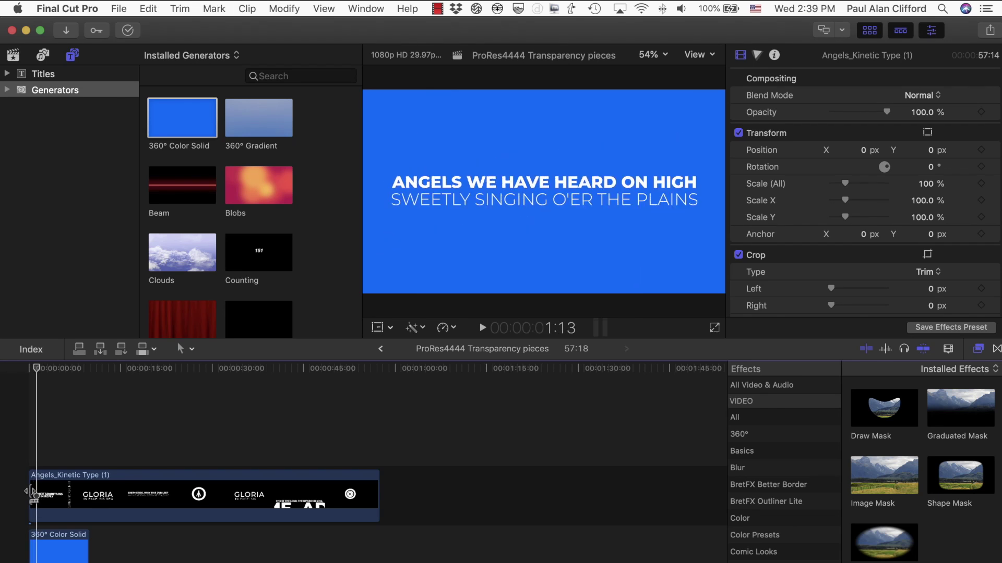
key("Left")
key("Left")
key("Left")
key("Left")
key("Left")
key("Left")
key("Left")
key("Left")
key("Left")
key("Left")
key("Right")
key("Right")
key("Right")
key("Right")
key("Right")
key("Right")
key("Right")
key("Right")
key("Right")
key("Right")
key("Right")
key("Right")
key("Right")
key("Right")
key("Right")
key("Right")
key("Right")
key("Right")
key("Right")
key("Right")
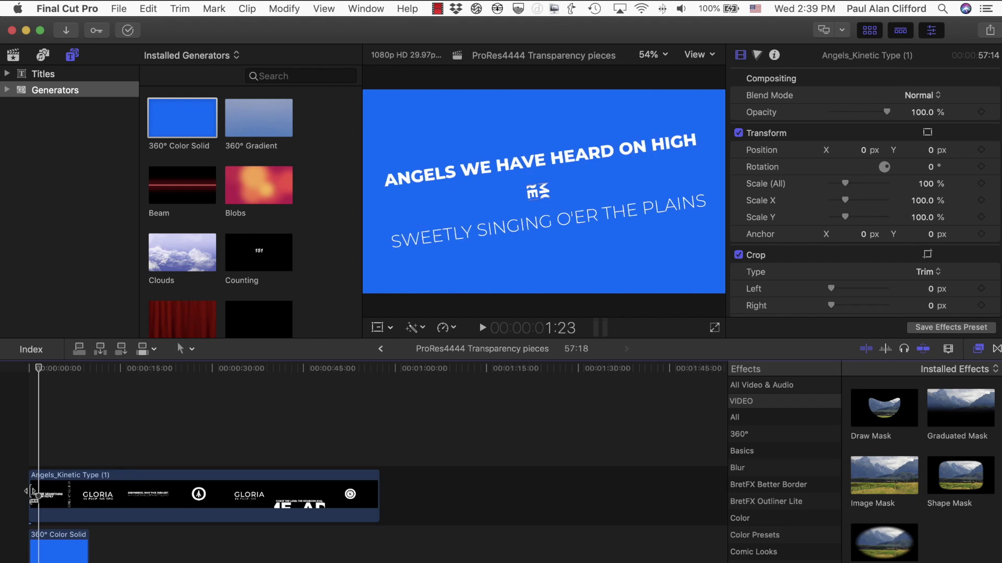
key("Left")
key("Left")
key("Left")
key("Left")
key("Left")
key("Left")
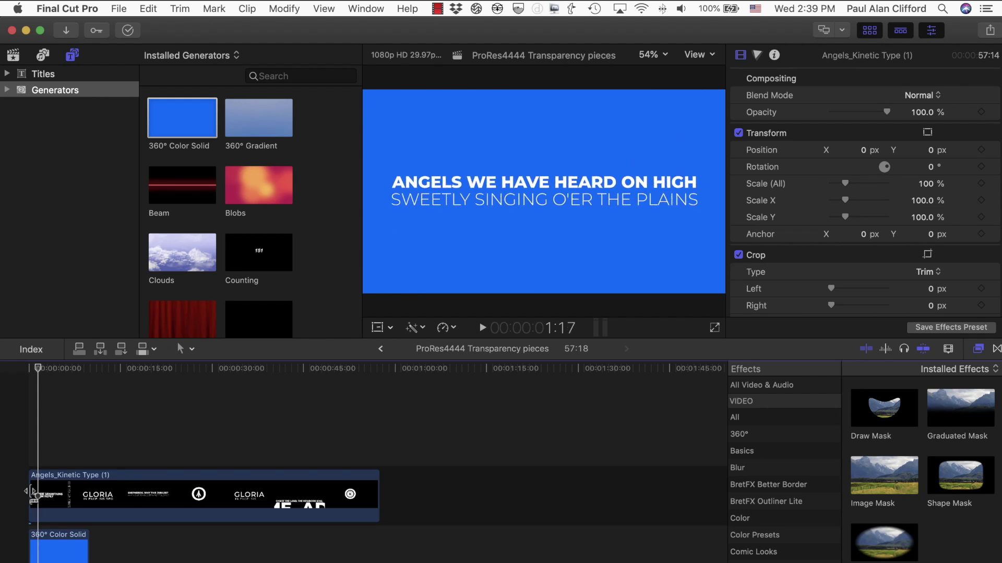
key("Right")
key("Right")
key("Right")
key("Right")
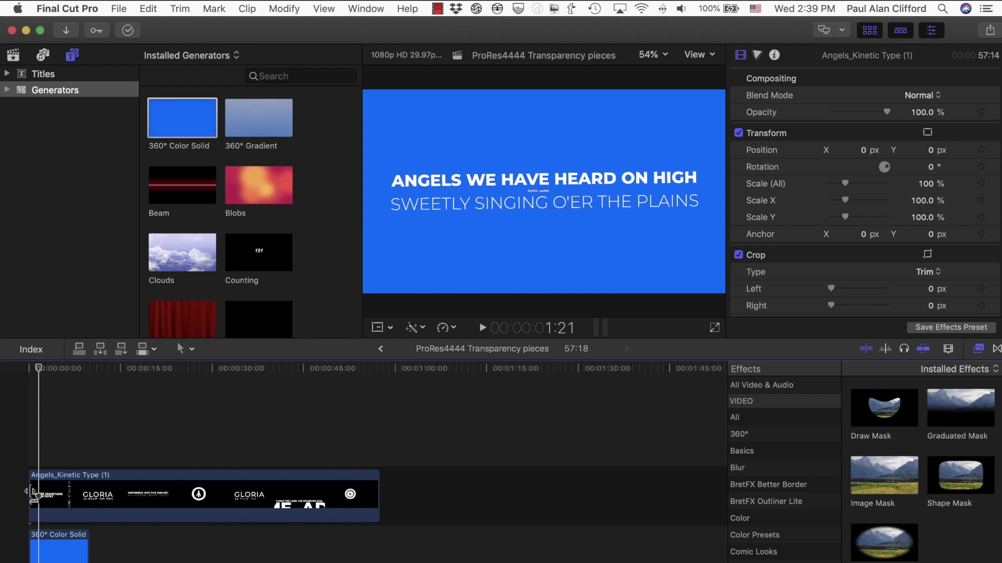
key("Left")
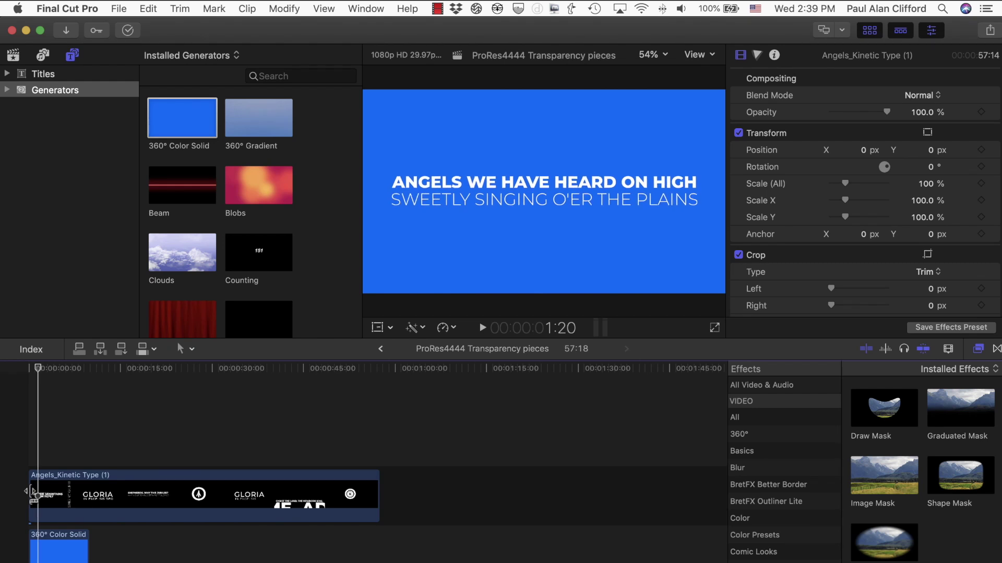
Step: Blade Angels_Kinetic Type at 1:20, shift the 360° Color Solid aside, and select the first piece
left_click(47, 478)
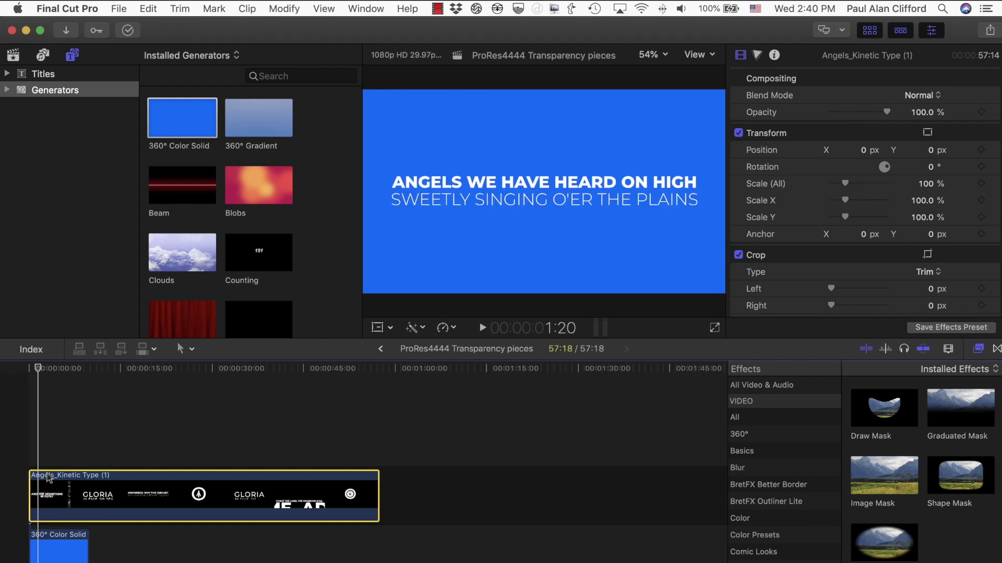
key("super+b")
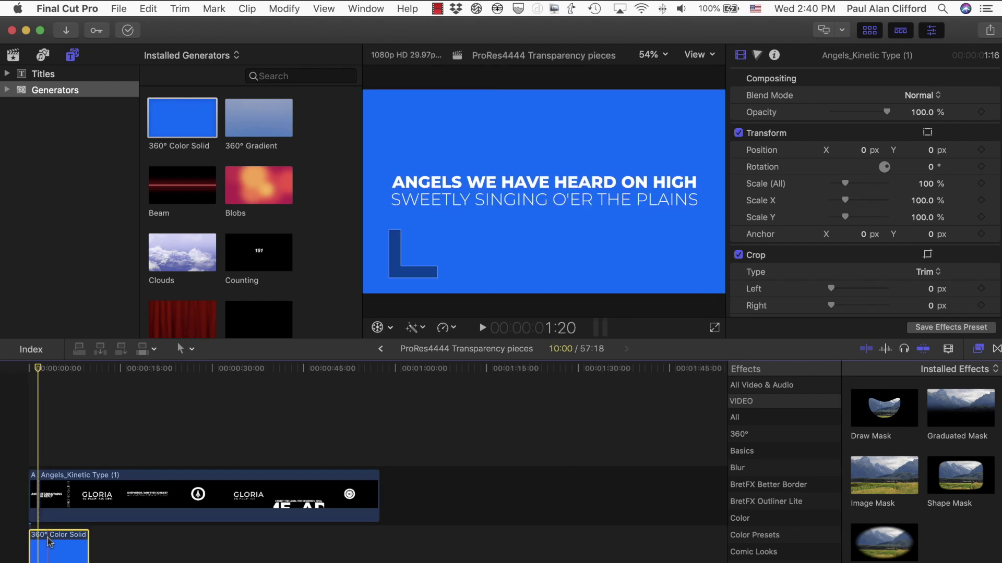
left_click_drag(54, 542, 63, 542)
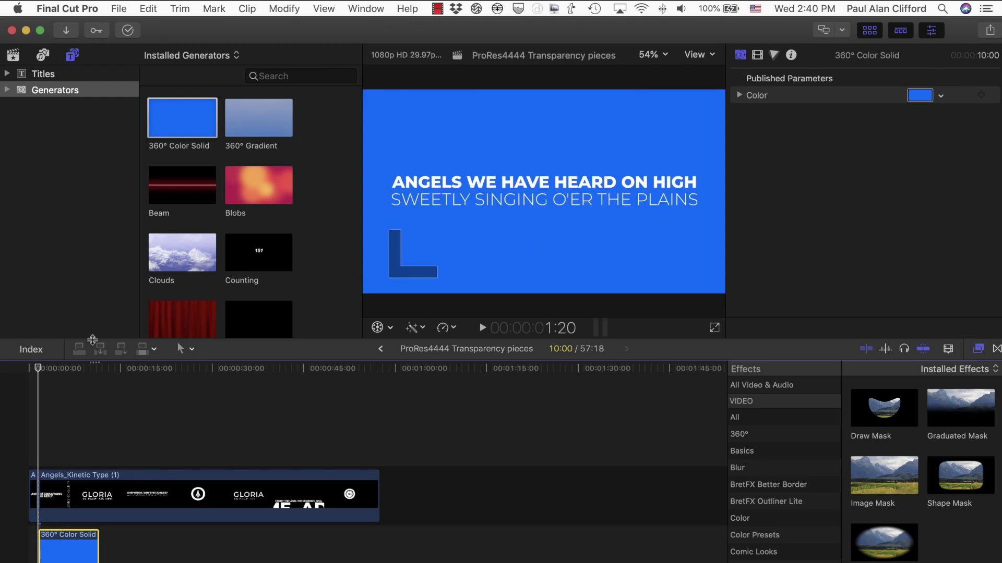
key("Left")
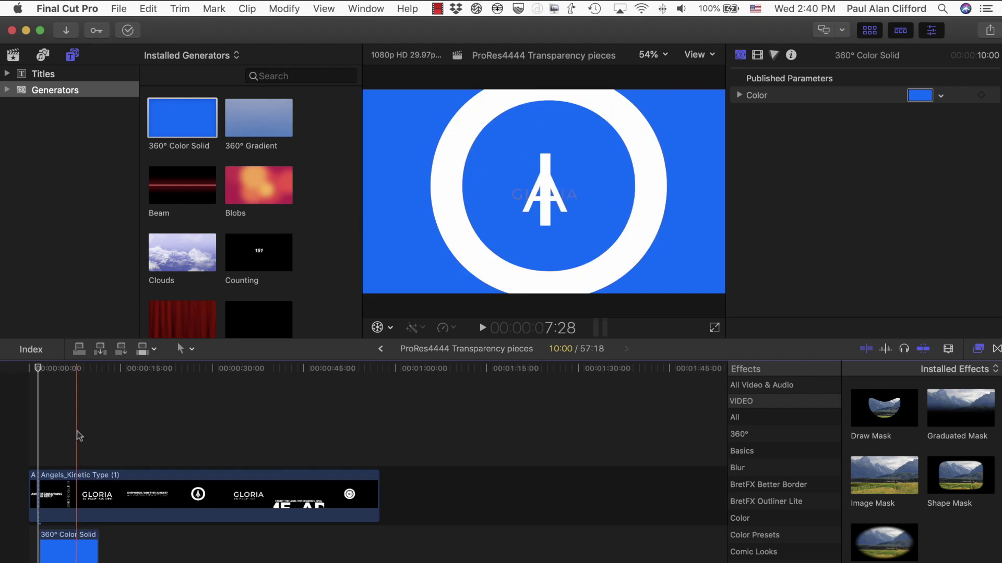
key("super+z")
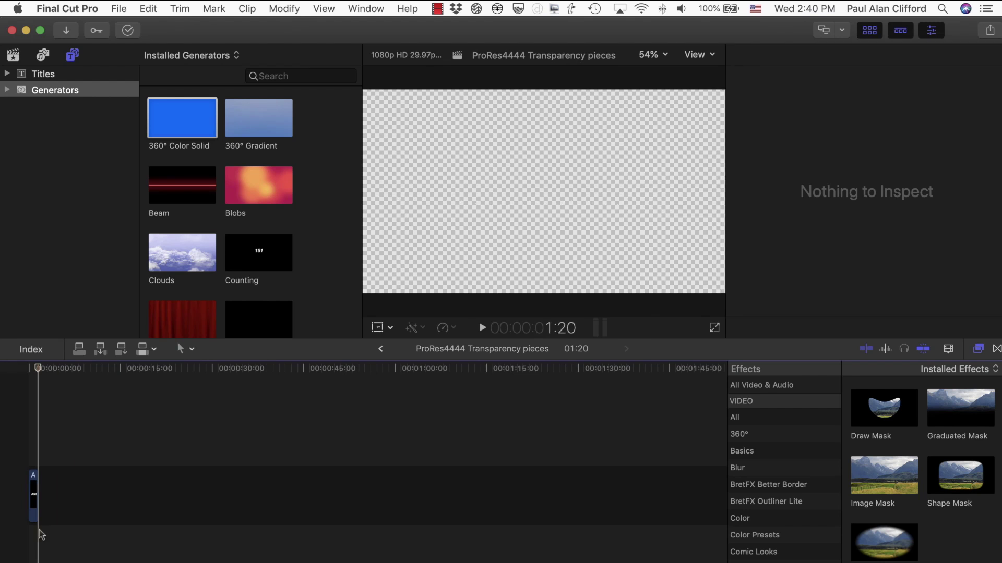
left_click(33, 512)
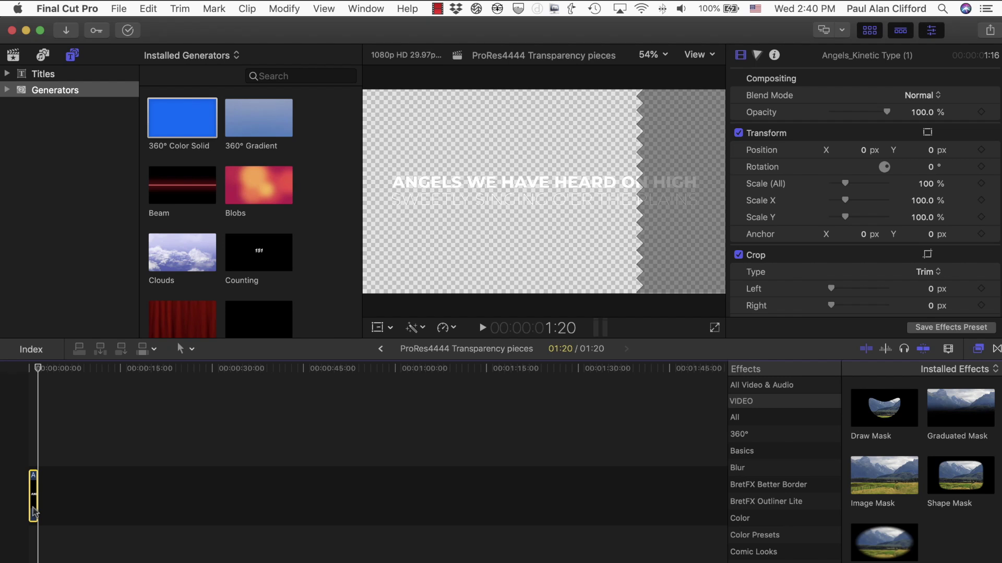
Step: Remove the first 1:20 title piece so the timeline runs 55:28 from the start
key("super+z")
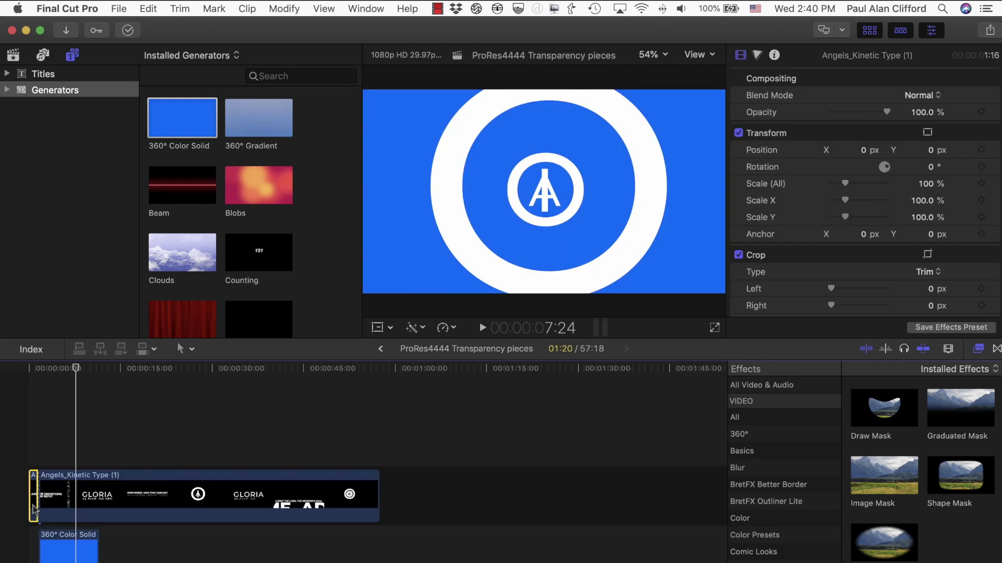
key("super+z")
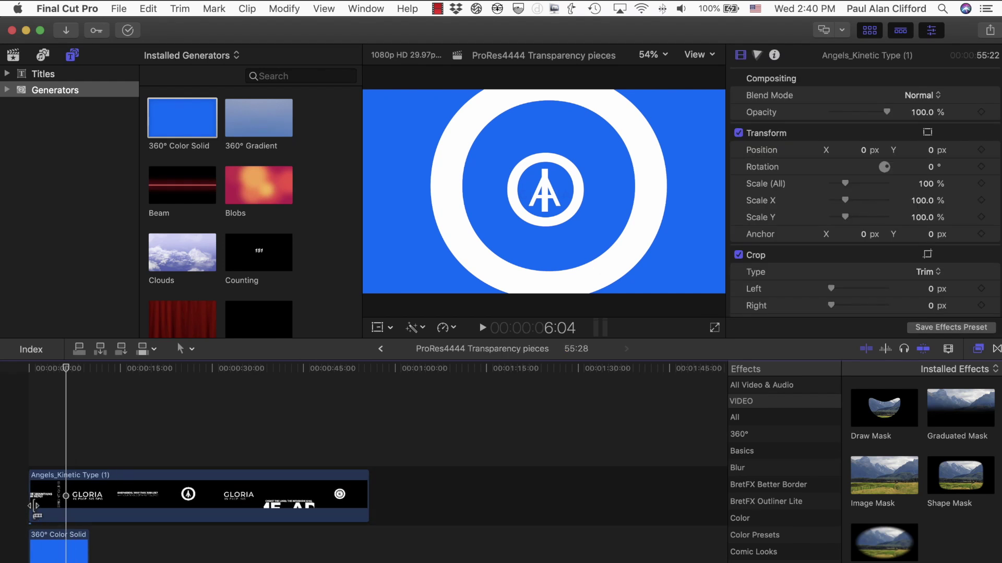
key("Home")
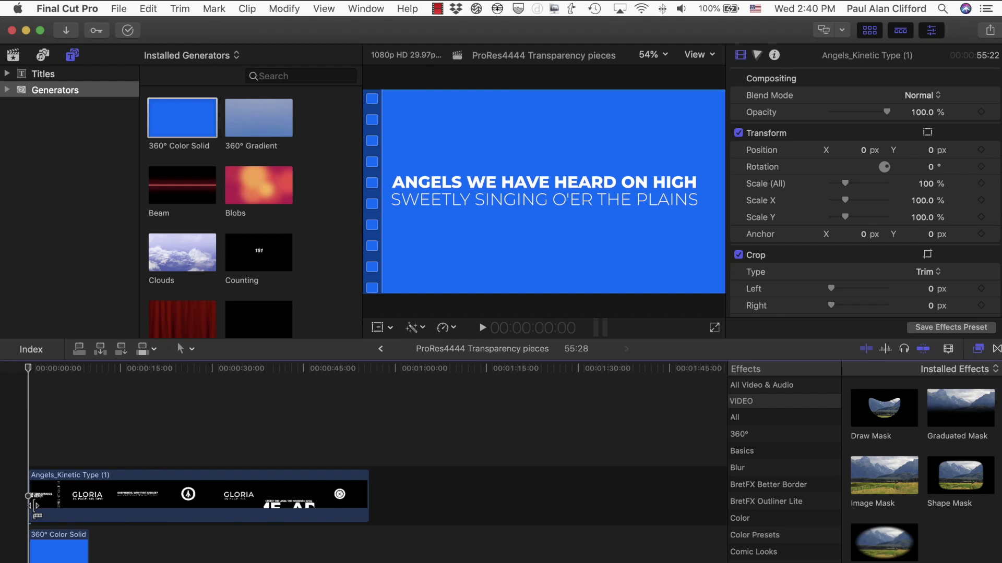
Step: Replay the 'And The Mountains In Reply' opening and step to the 1:03 cut point
key("space")
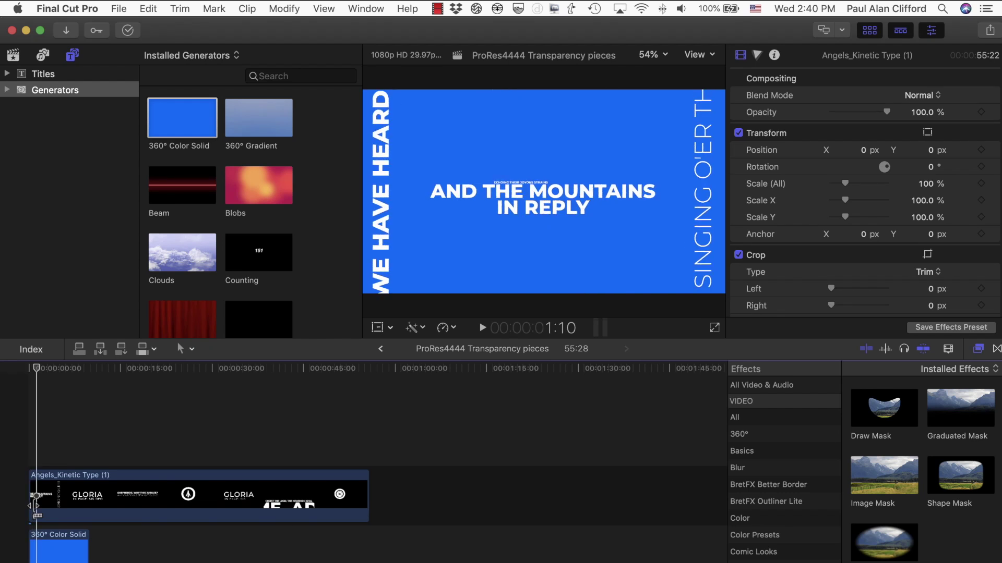
key("Home")
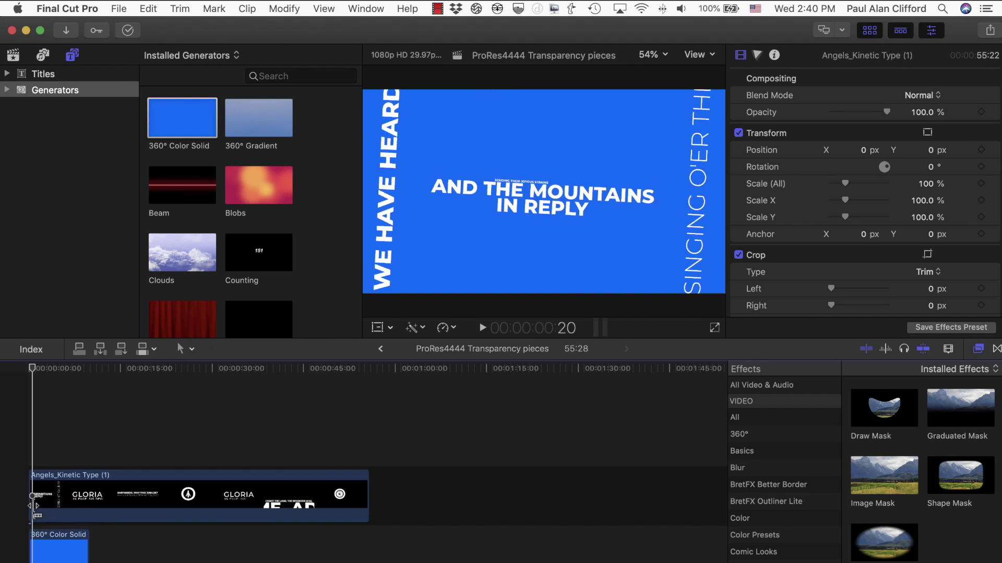
key("Home")
key("Home")
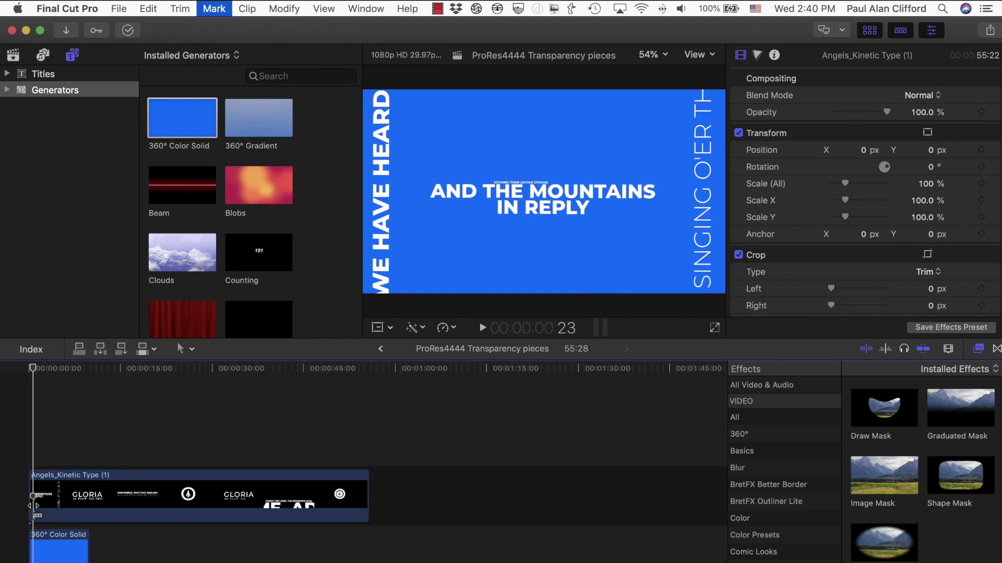
key("Home")
key("Home")
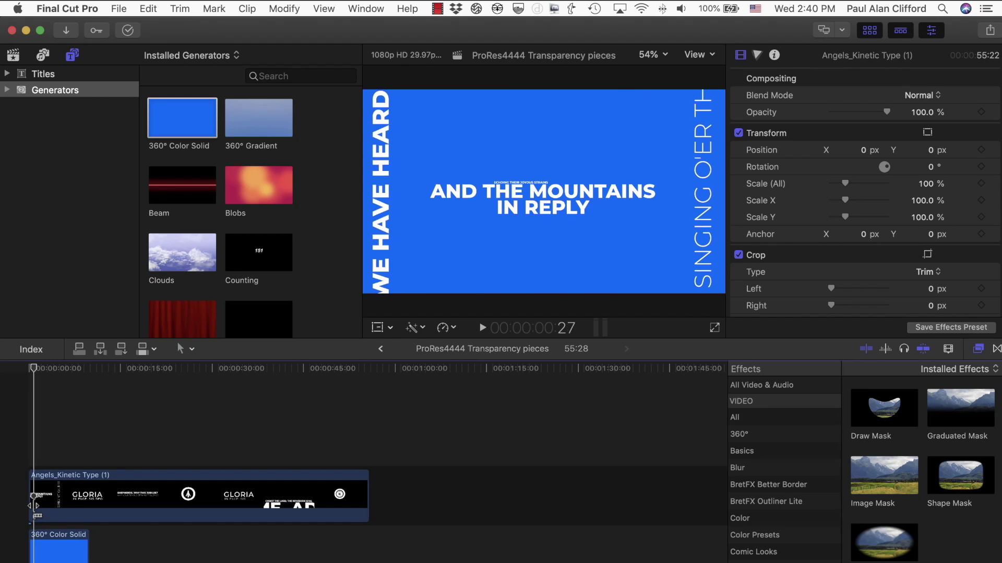
key("Home")
key("Home")
key("Home")
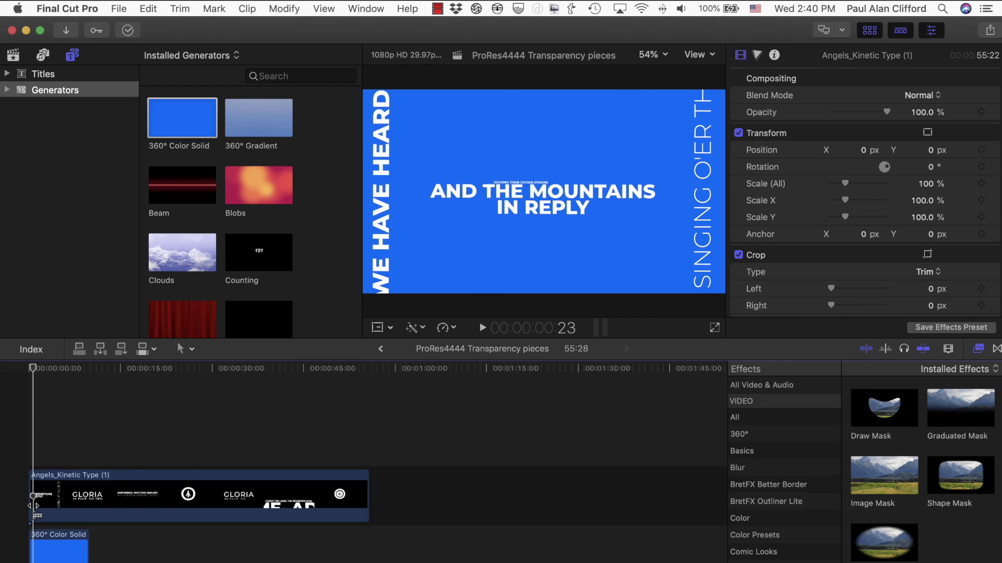
key("Home")
key("Home")
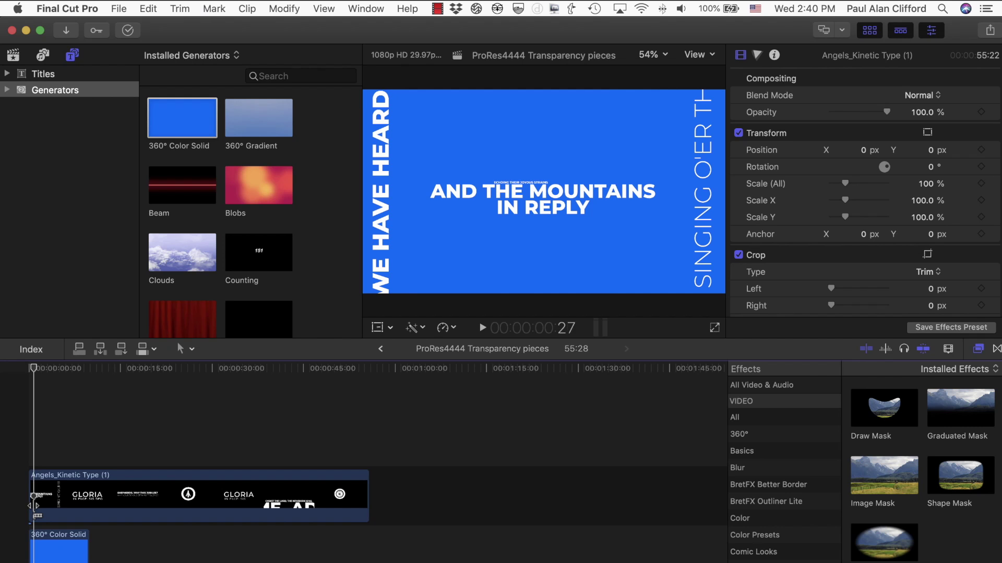
key("Right")
key("Right")
key("Right")
key("Right")
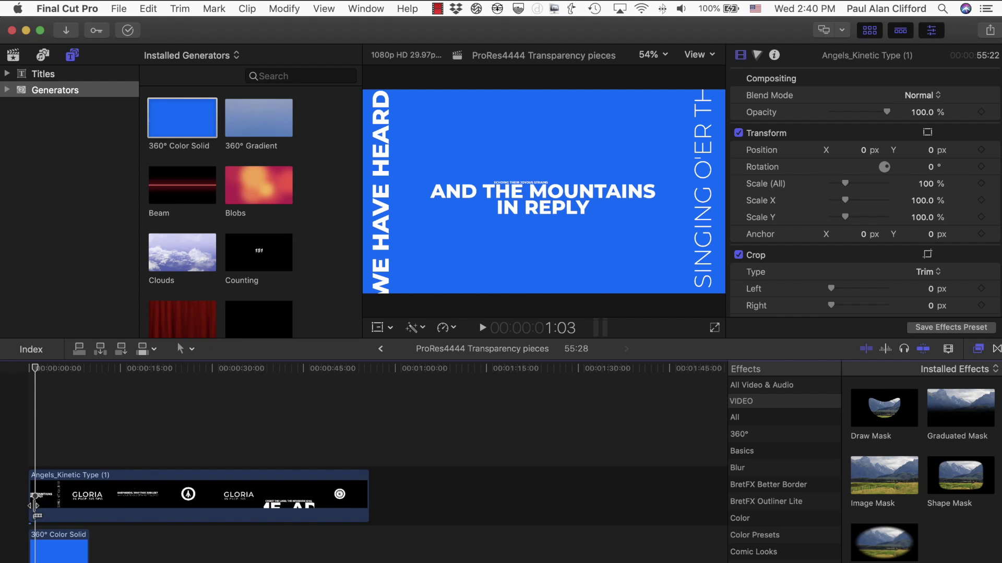
Step: Move the 360° Color Solid aside and delete it with the leftover Angels_Kinetic Type beyond 1:03
left_click(69, 484)
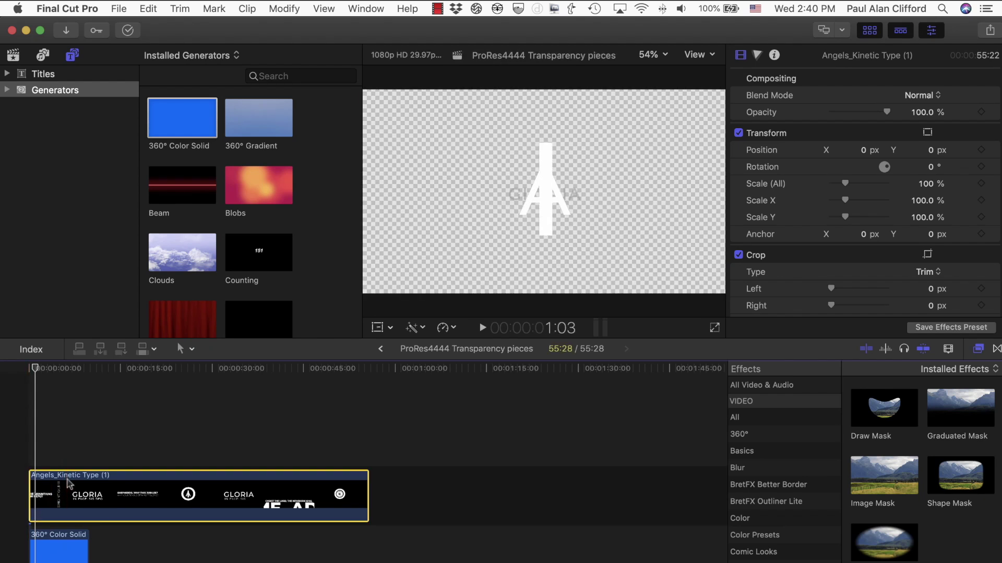
key("[")
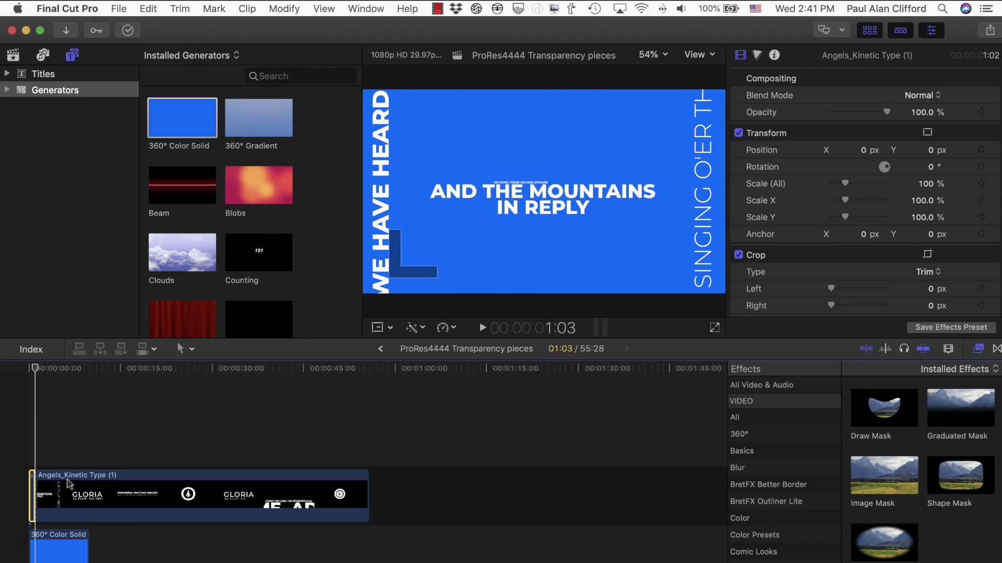
left_click_drag(66, 542, 72, 541)
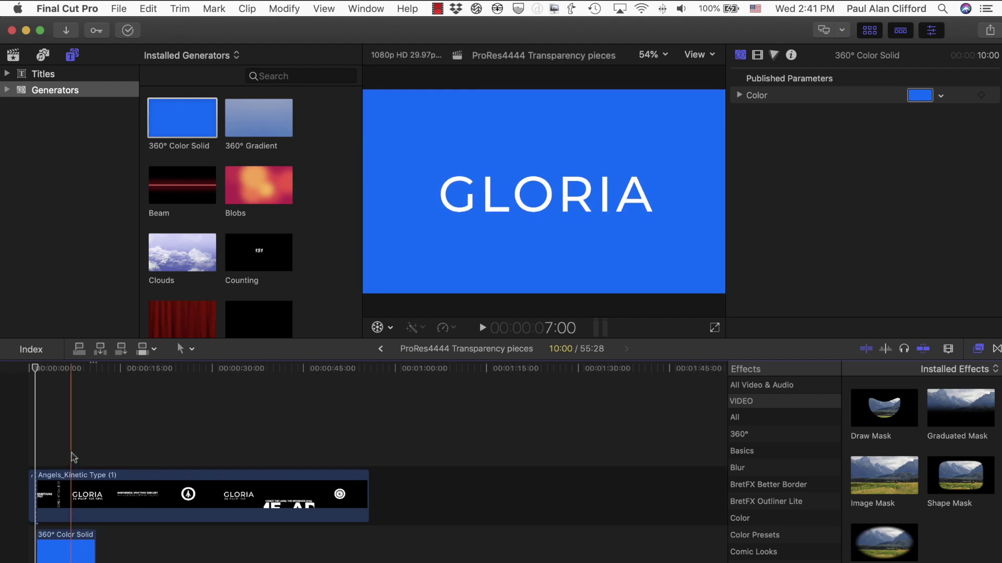
left_click(68, 493)
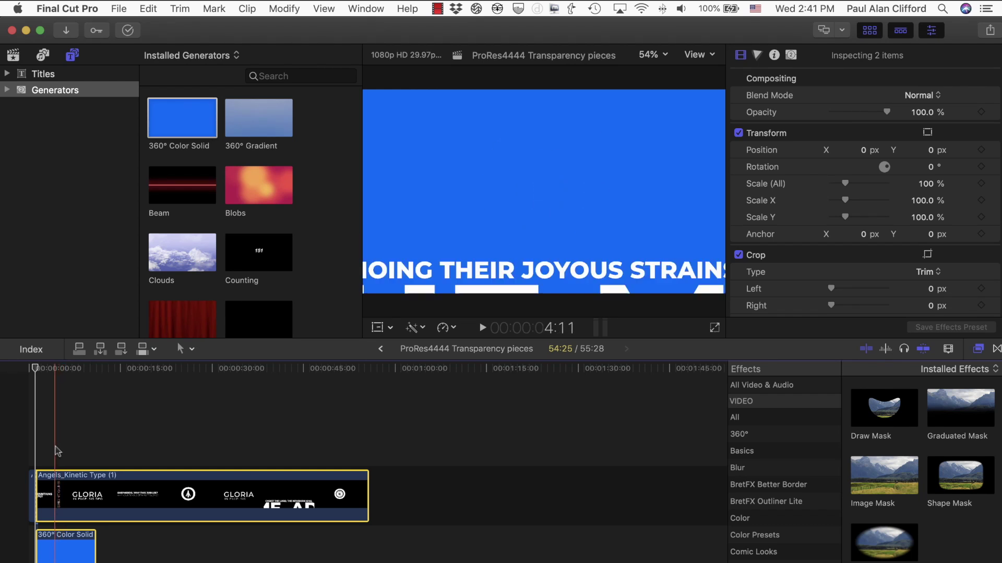
key("Delete")
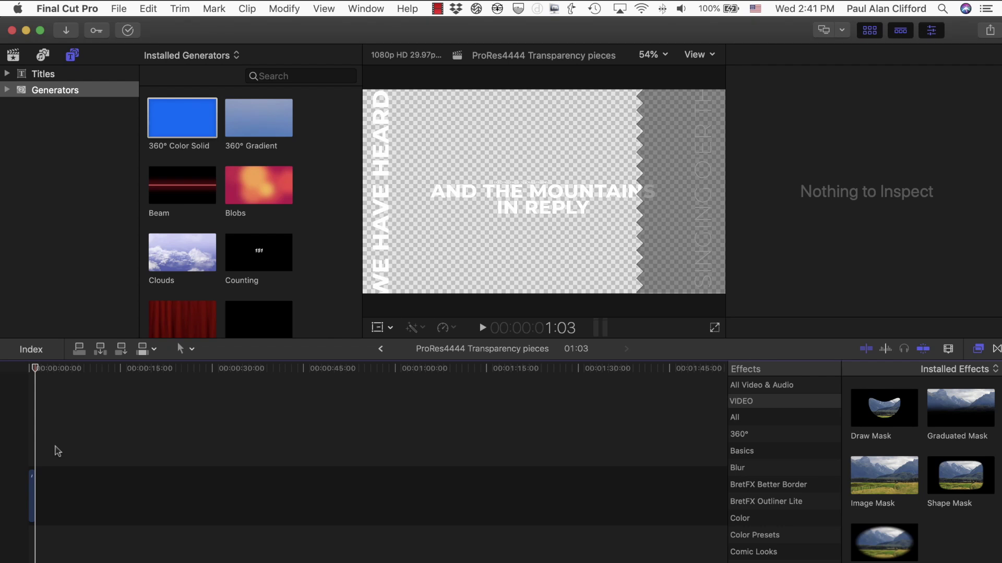
Step: Title the master file export 'And the mountains in reply 2' and clear its description
key("super+e")
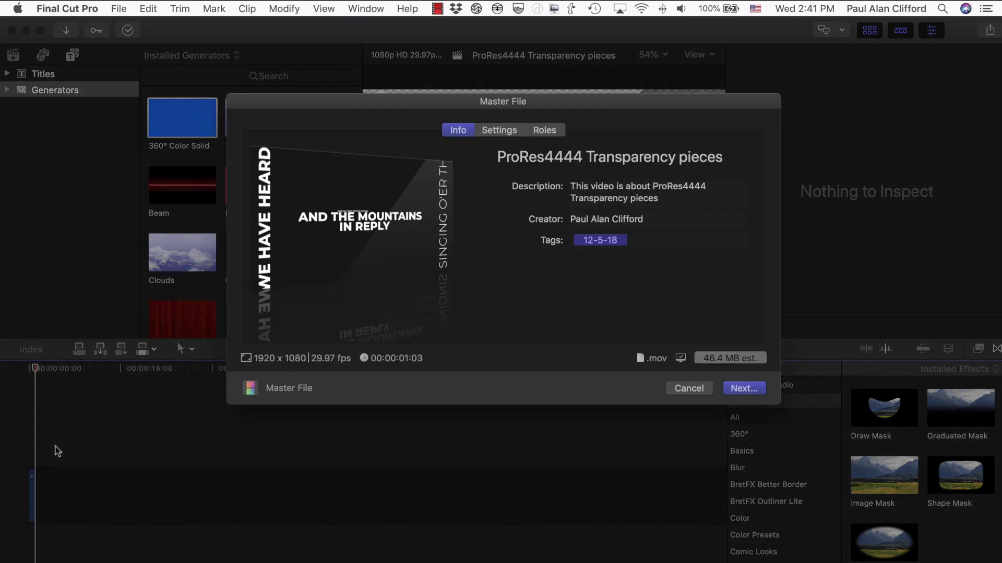
left_click(538, 155)
triple_click(540, 155)
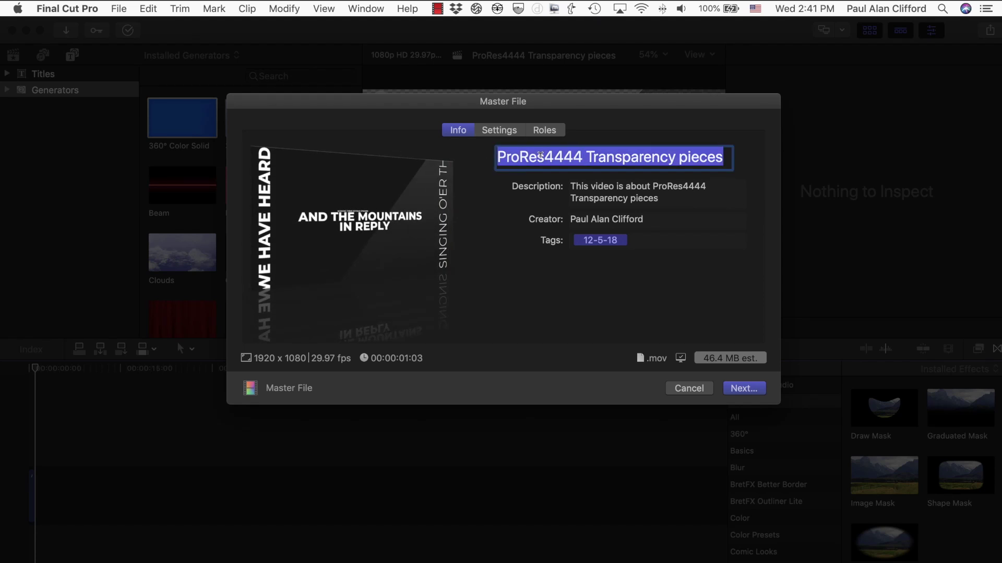
type("And ")
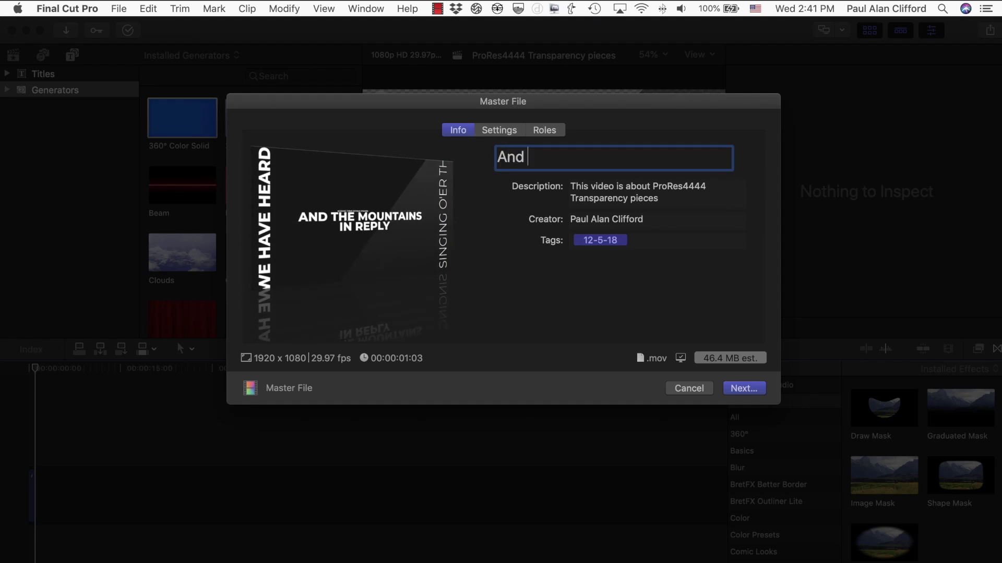
type("the mountain")
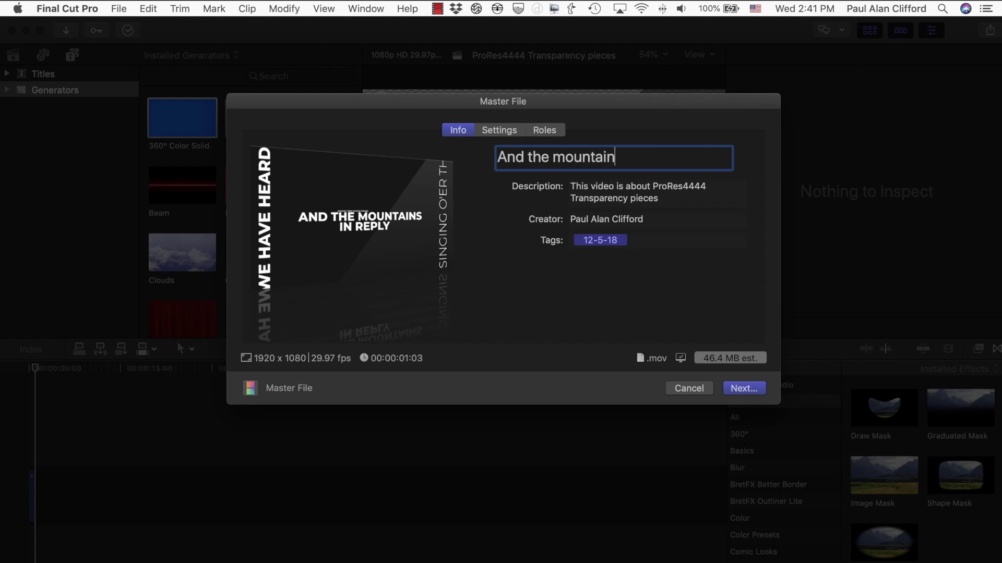
type("s in reply 2")
left_click(607, 182)
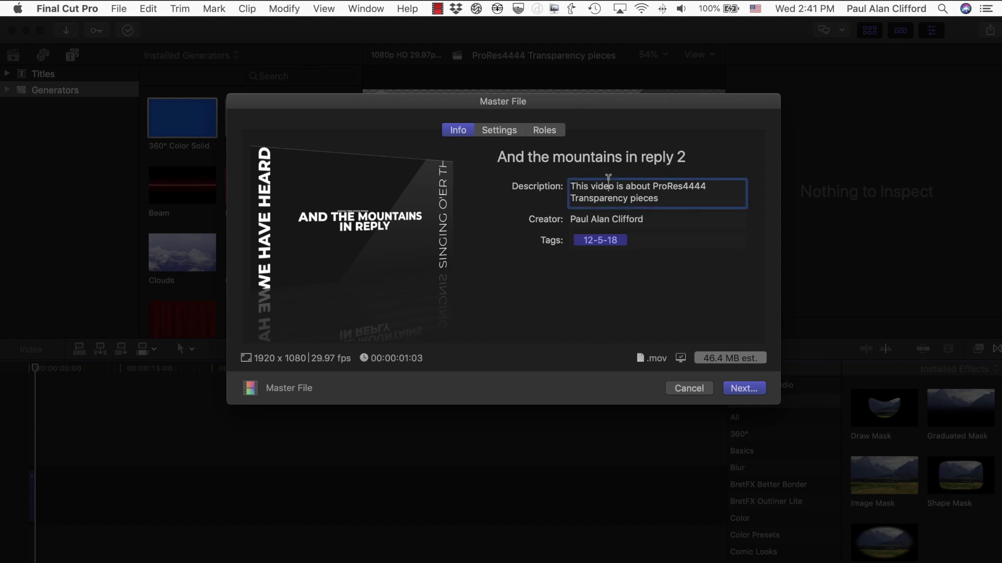
double_click(605, 184)
left_click(666, 188)
key("cmd+a")
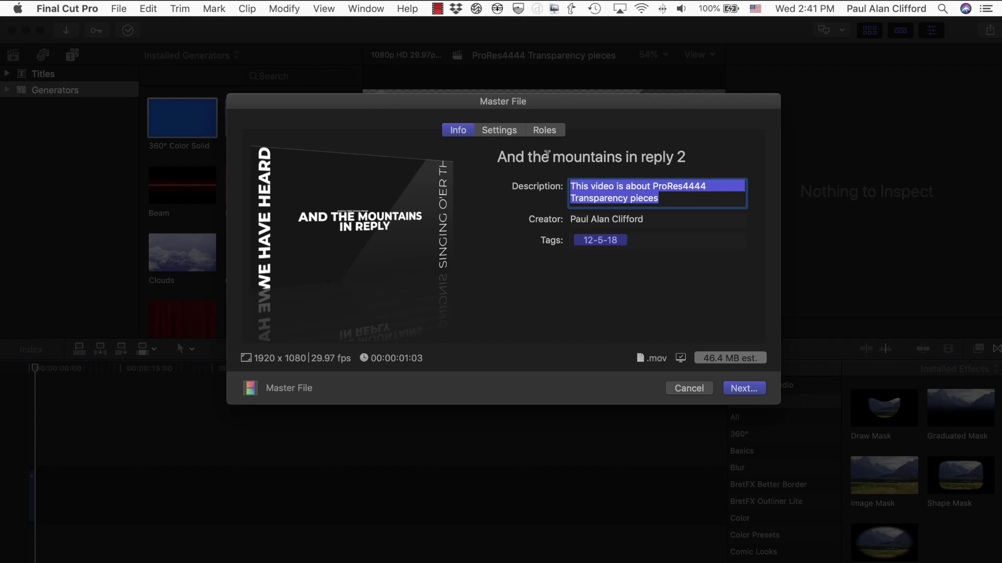
key("BackSpace")
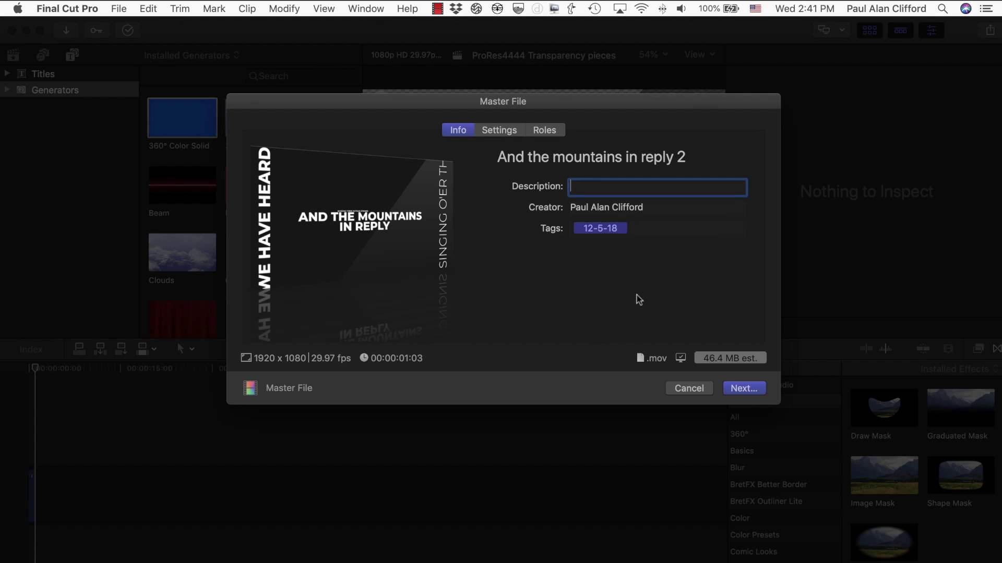
Step: Review the ProRes 4444 settings and save the export into the 2018 folder
left_click(505, 131)
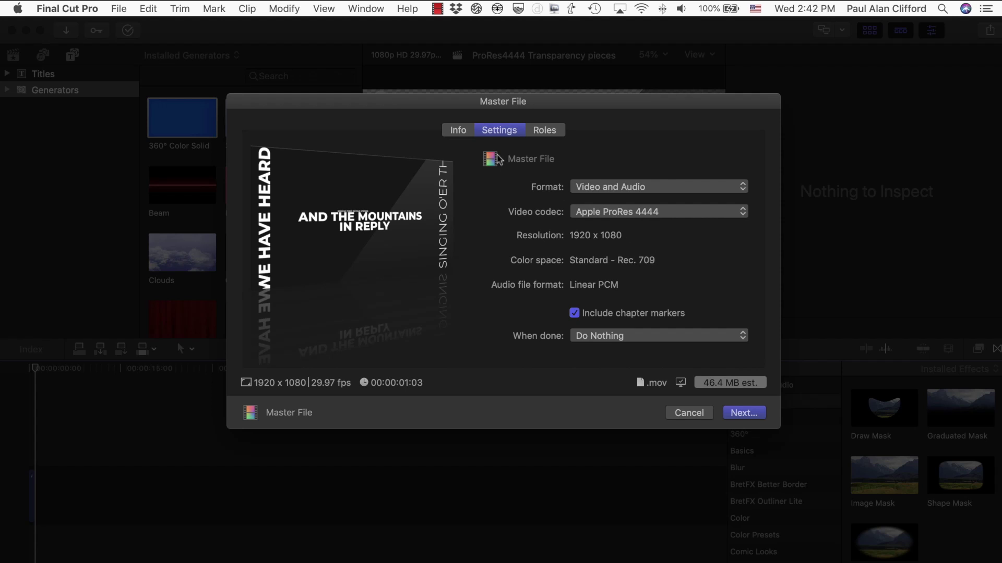
left_click(457, 132)
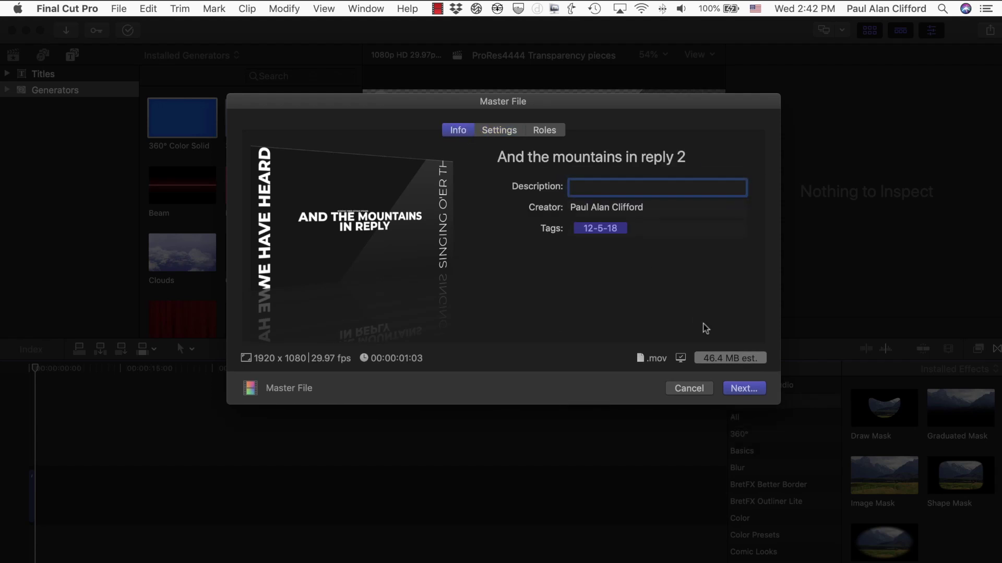
left_click(746, 389)
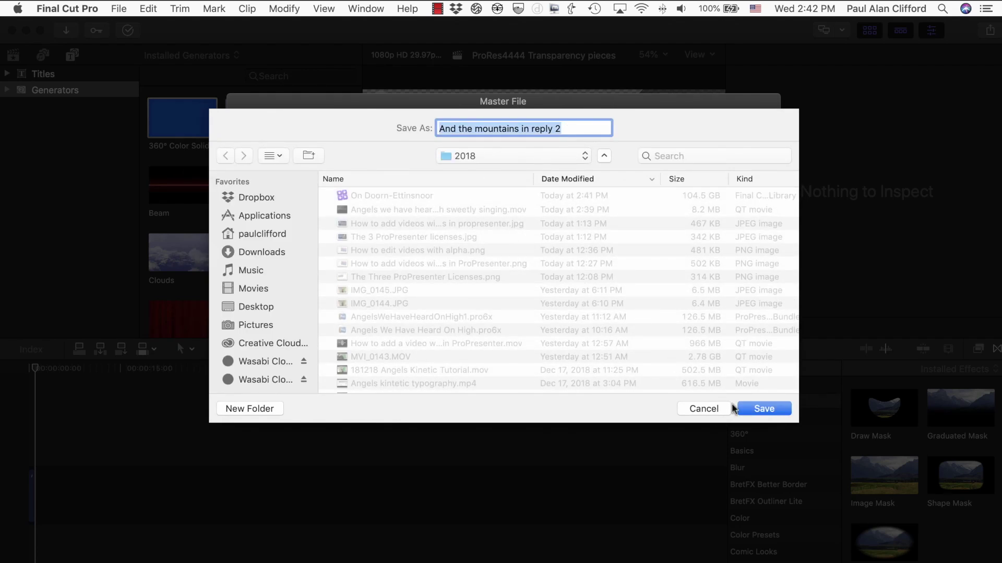
left_click(765, 410)
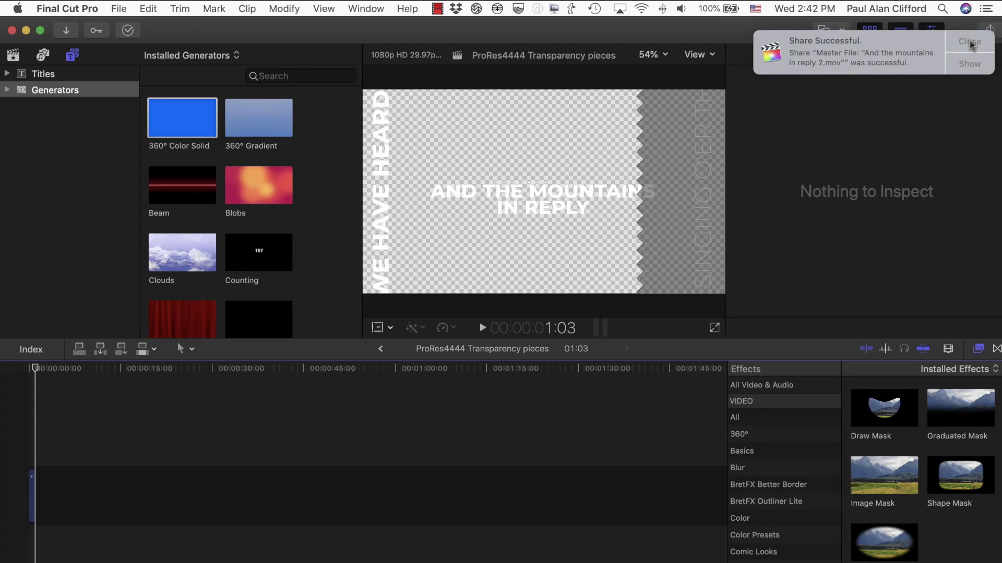
left_click(967, 44)
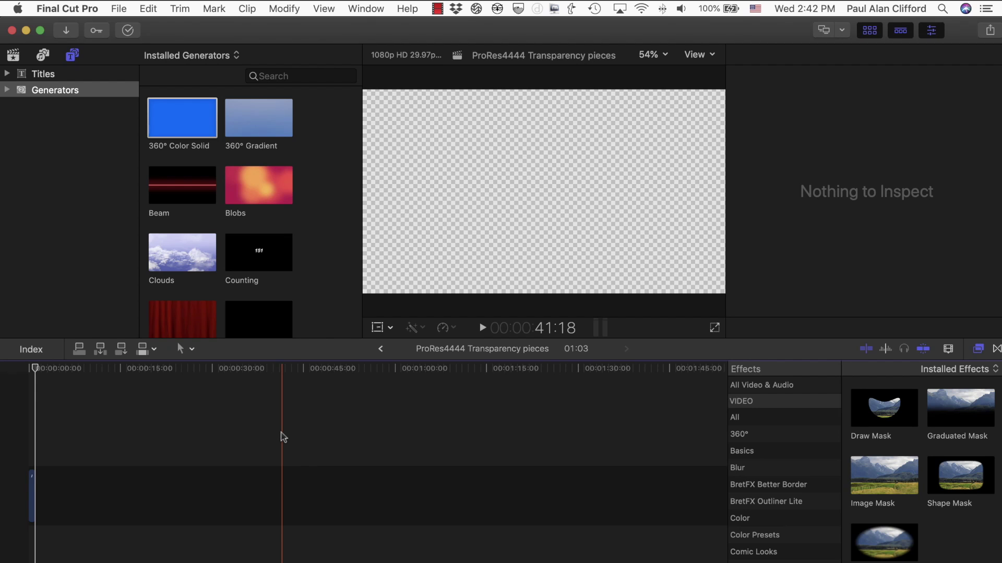
key("super+Tab")
key("super+Tab")
key("super+Tab")
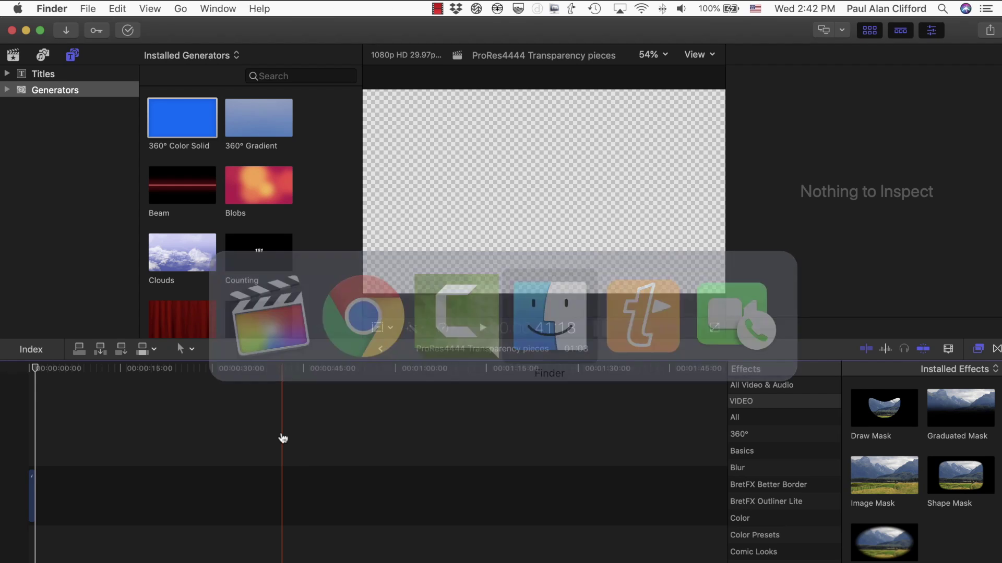
Step: Open the 2018 folder on the Doorn-Ettinsmoor drive in a new Finder window
key("super+n")
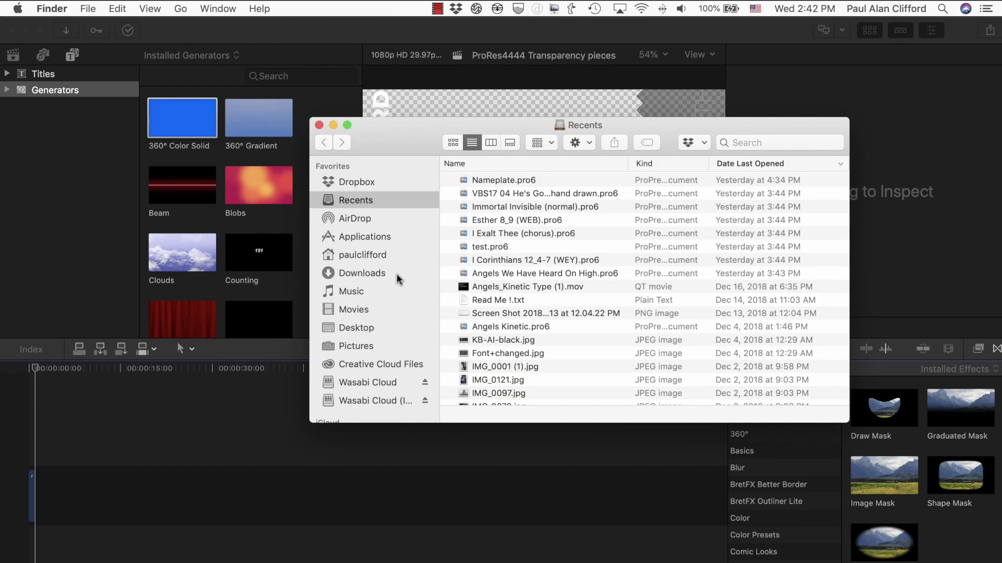
scroll(396, 276, "down", 2)
scroll(396, 279, "down", 10)
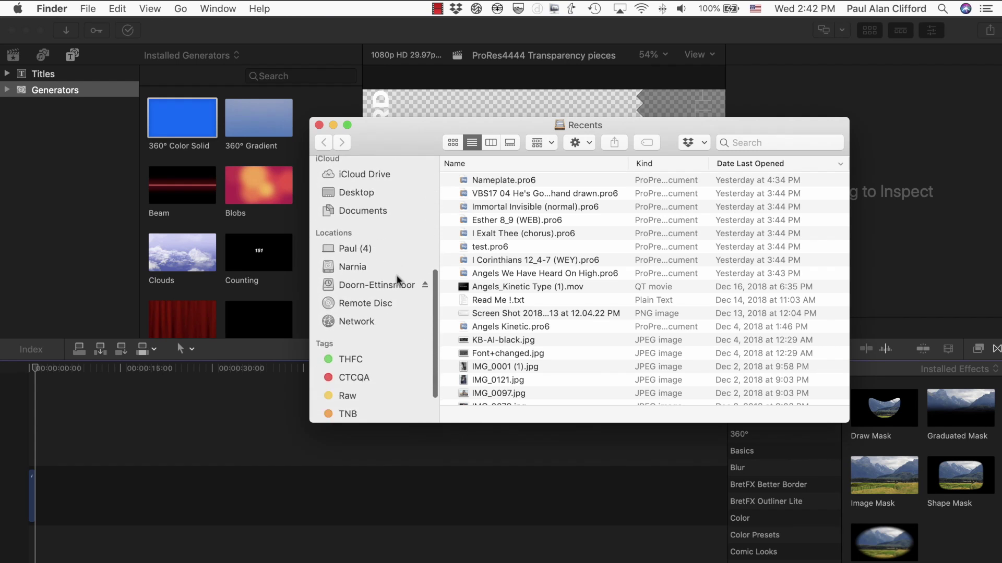
scroll(397, 282, "up", 5)
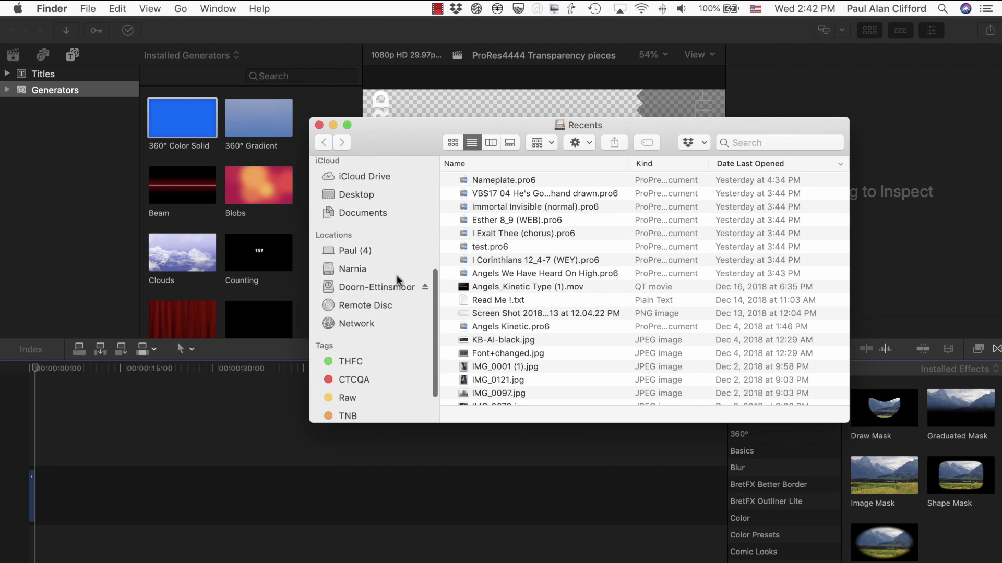
left_click(392, 293)
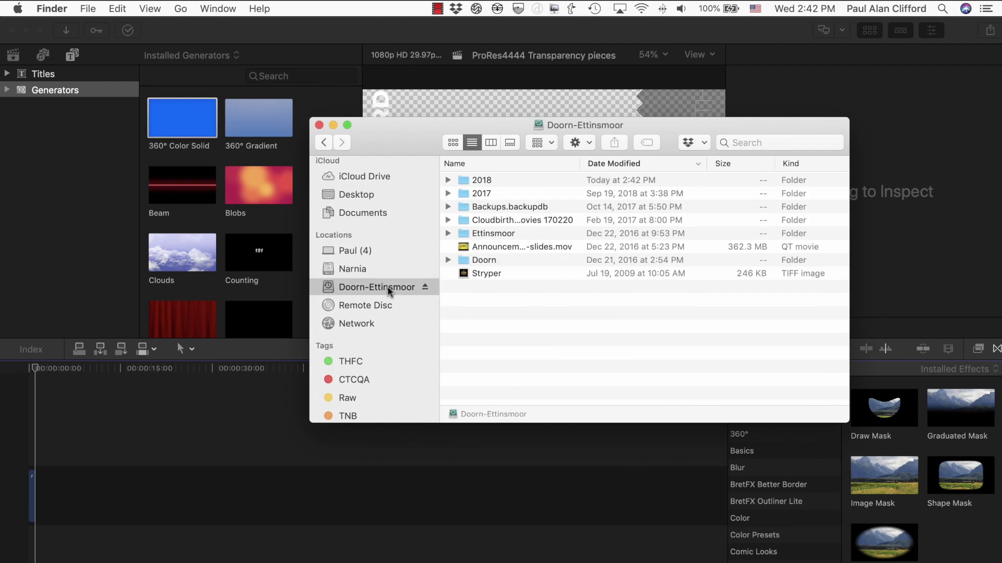
left_click(486, 178)
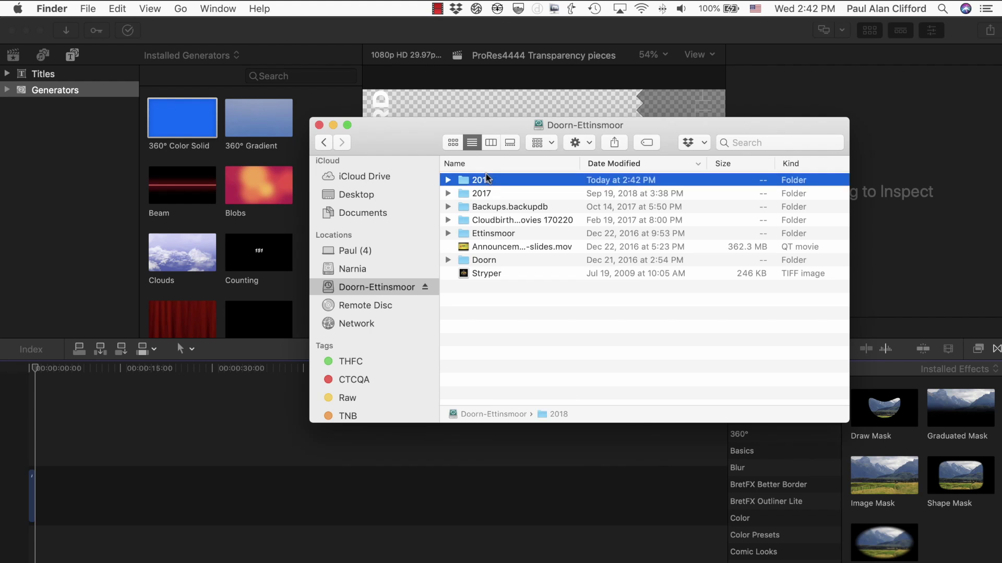
double_click(486, 177)
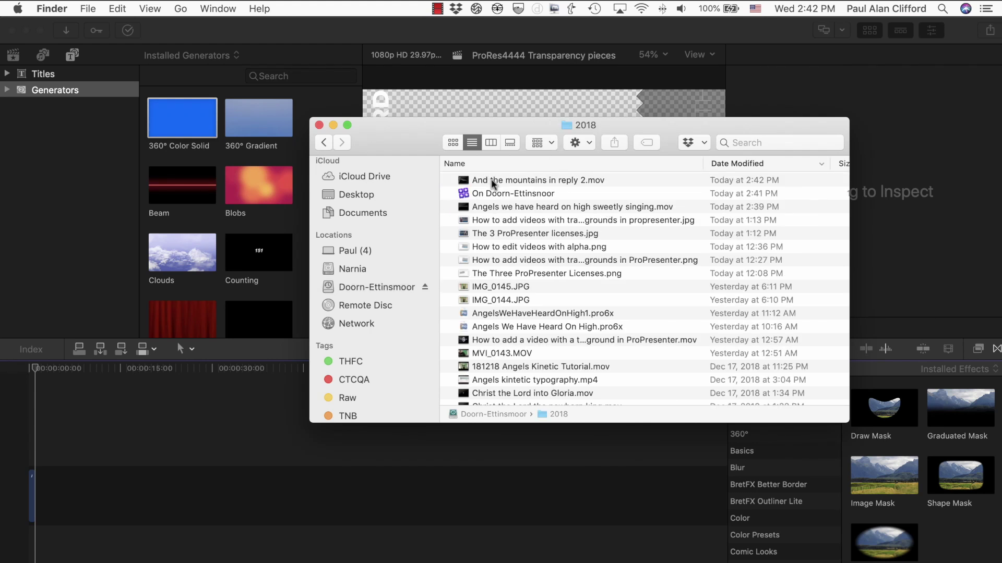
Step: Quick Look preview 'And the mountains in reply 2.mov', then close the preview
left_click(492, 181)
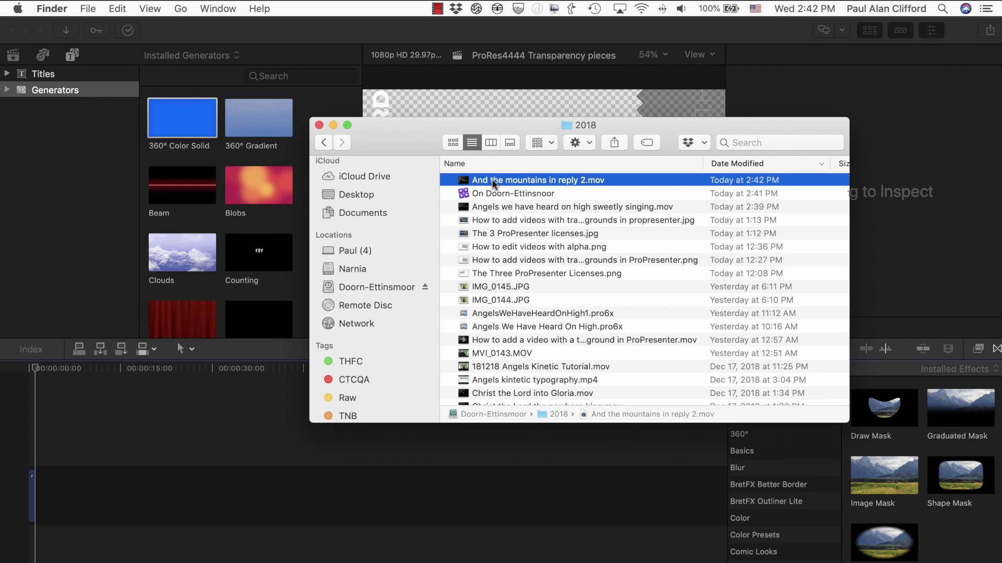
key("space")
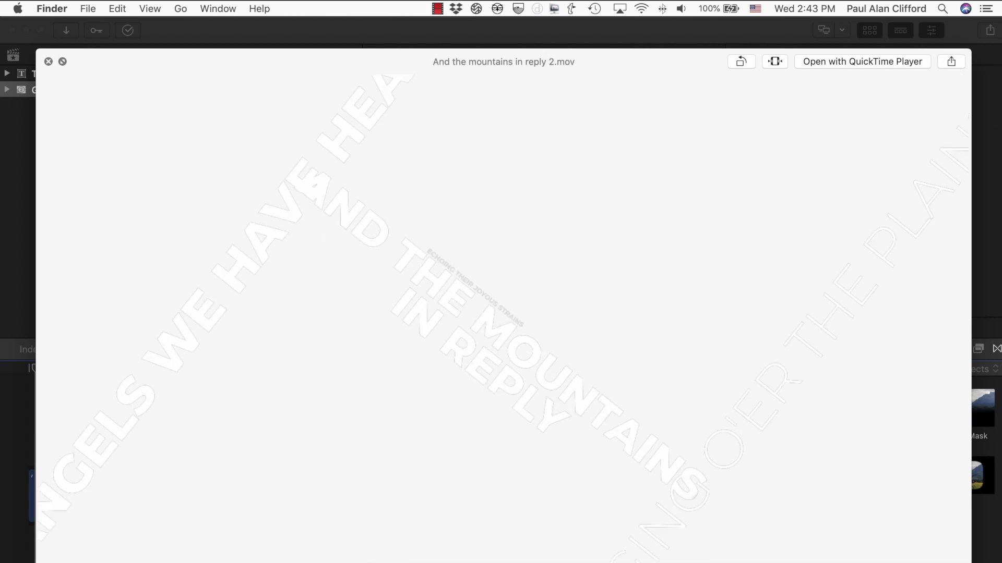
left_click(48, 60)
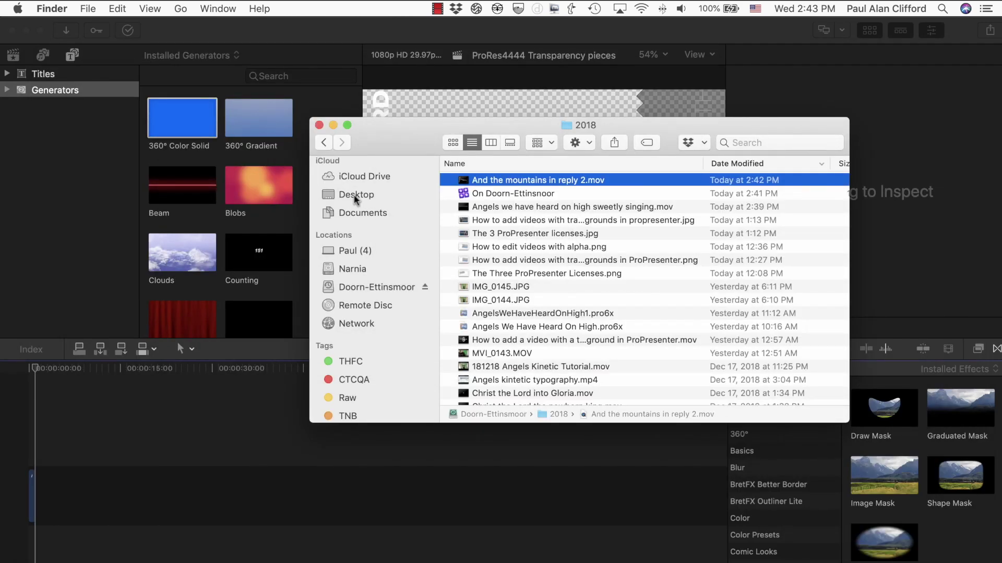
Step: Check in Get Info that the file is 1920×1080 Apple ProRes 4444, 11.1 MB
key("super+i")
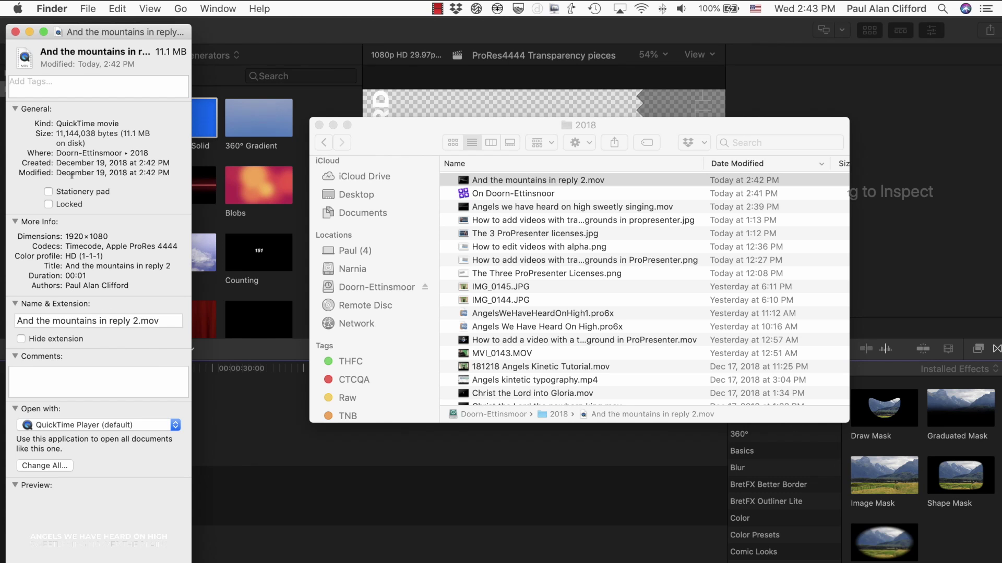
left_click(15, 32)
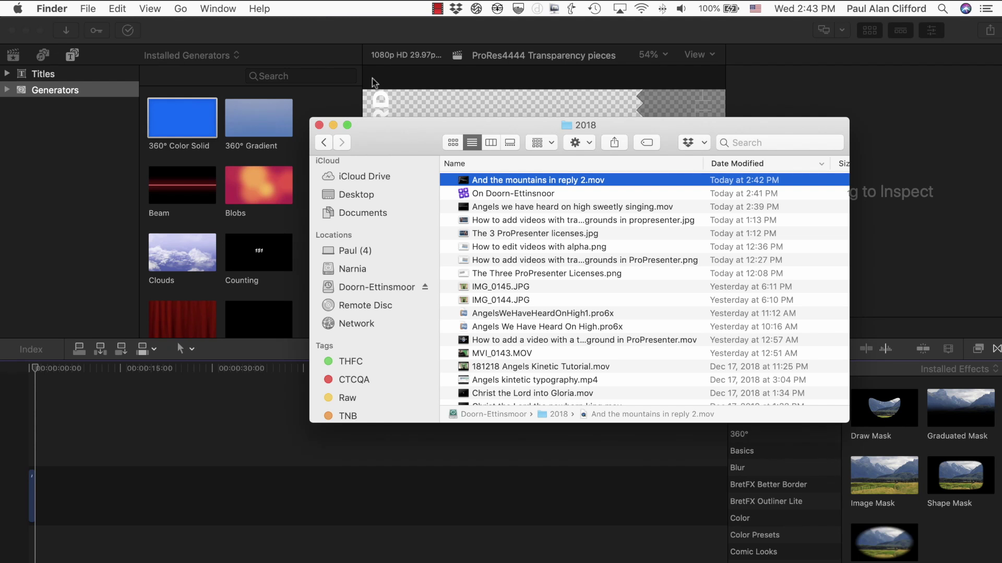
Step: Close the Finder 2018 window to bring Final Cut Pro back to the front
left_click(319, 126)
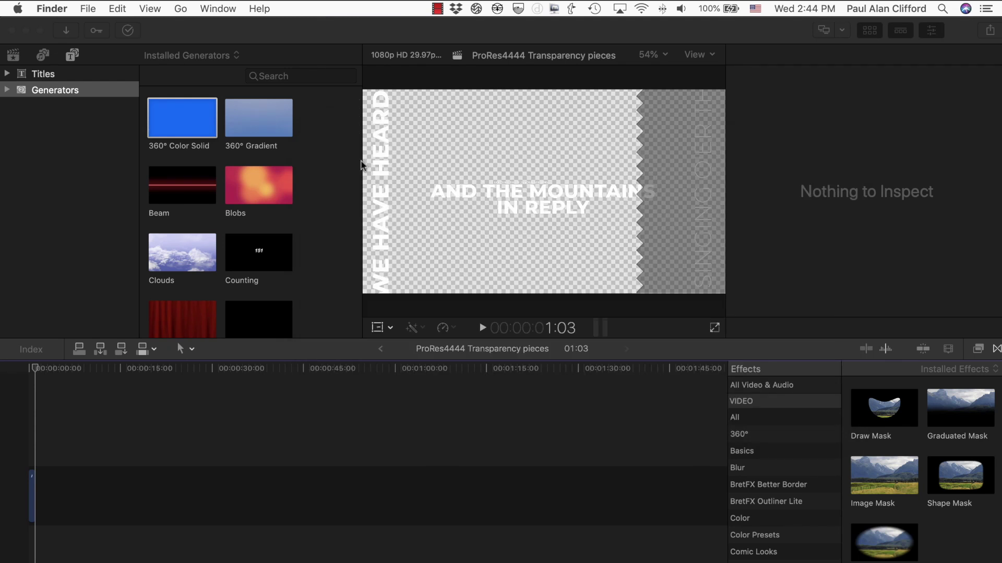